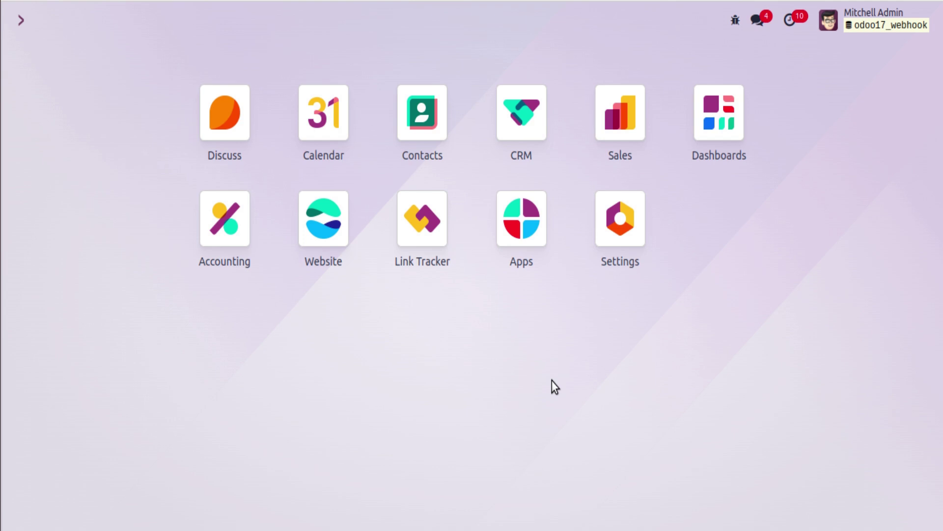
# Confirm the 'automation rule' module is installed in Apps, then go to Settings.
pyautogui.click(517, 235)
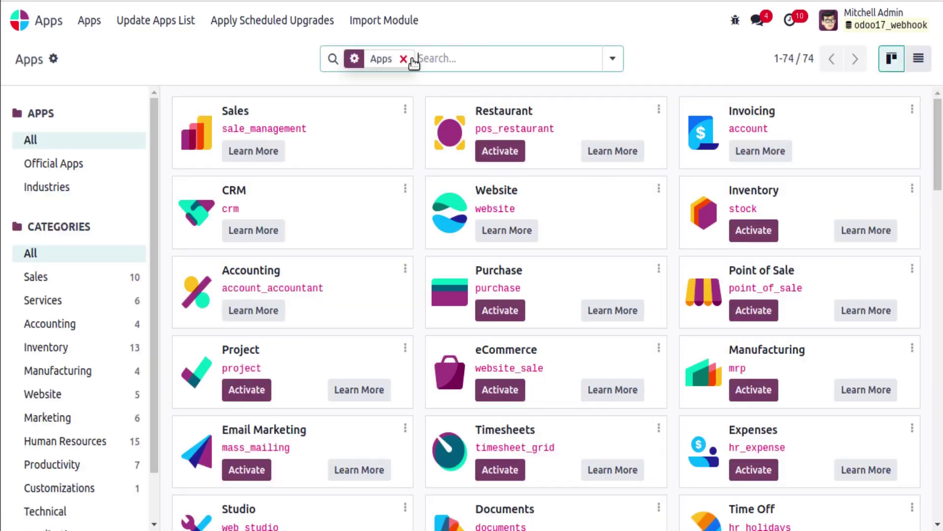
pyautogui.click(404, 59)
pyautogui.write('automati')
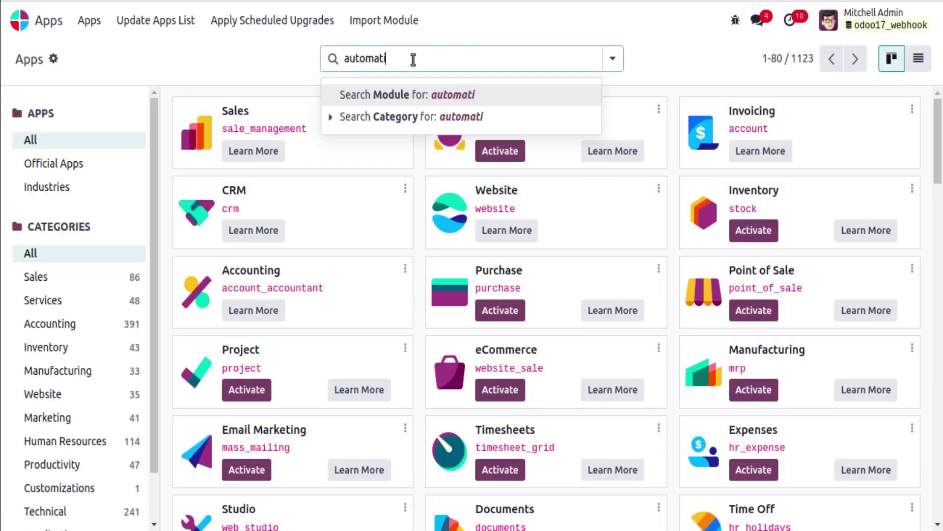
pyautogui.write('on rule')
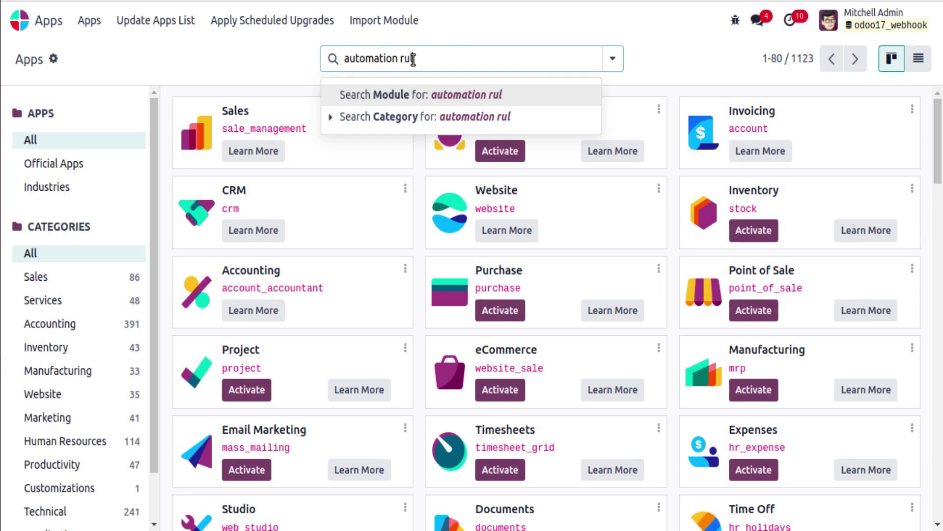
pyautogui.press('Return')
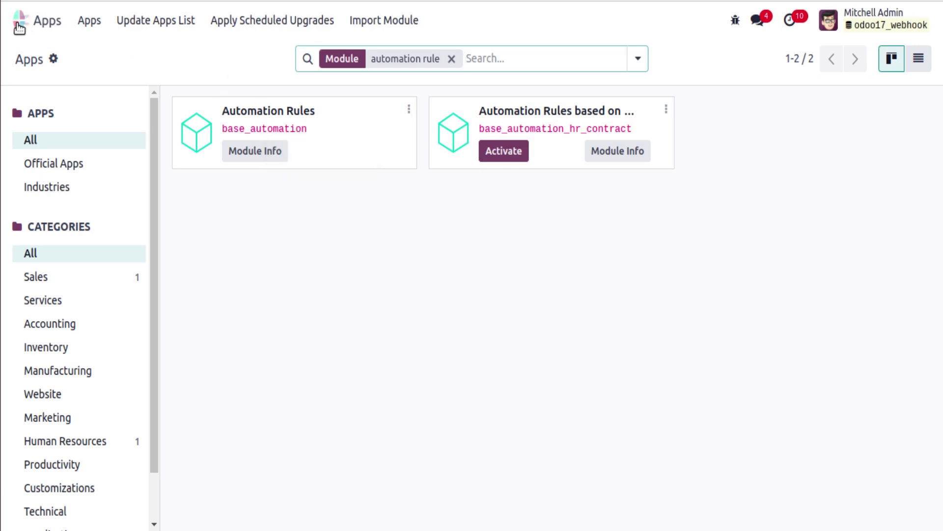
pyautogui.click(18, 20)
pyautogui.click(607, 224)
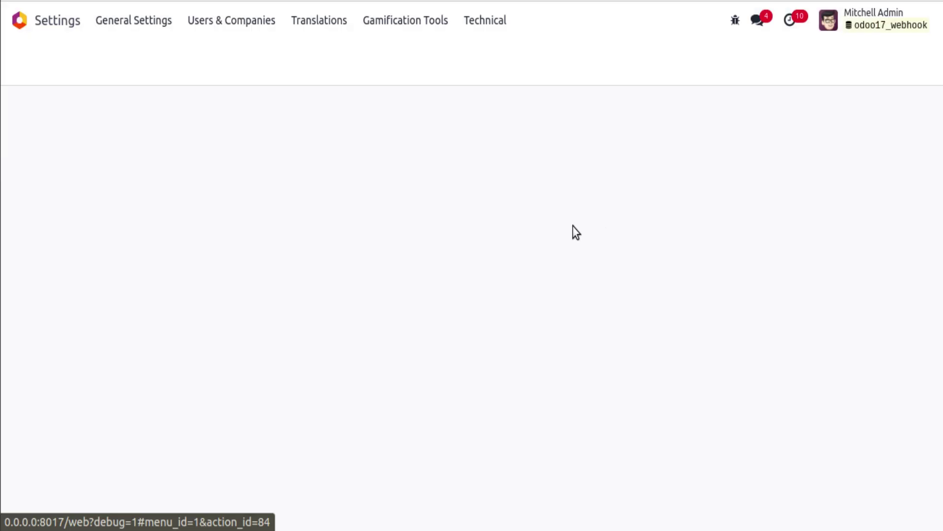
# Go to Technical > Automation Rules, review the three existing rules, and start a new rule.
pyautogui.click(482, 21)
pyautogui.scroll(-10, 494, 190)
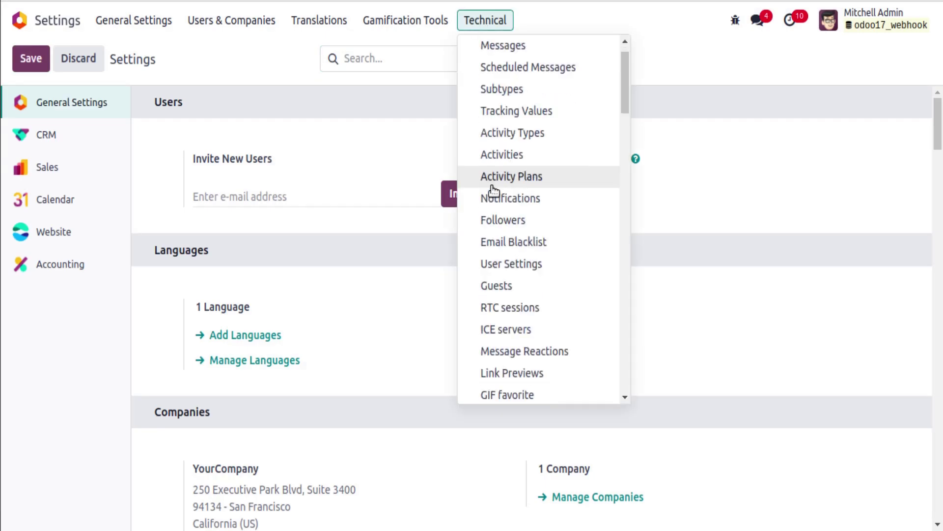
pyautogui.scroll(-5, 507, 197)
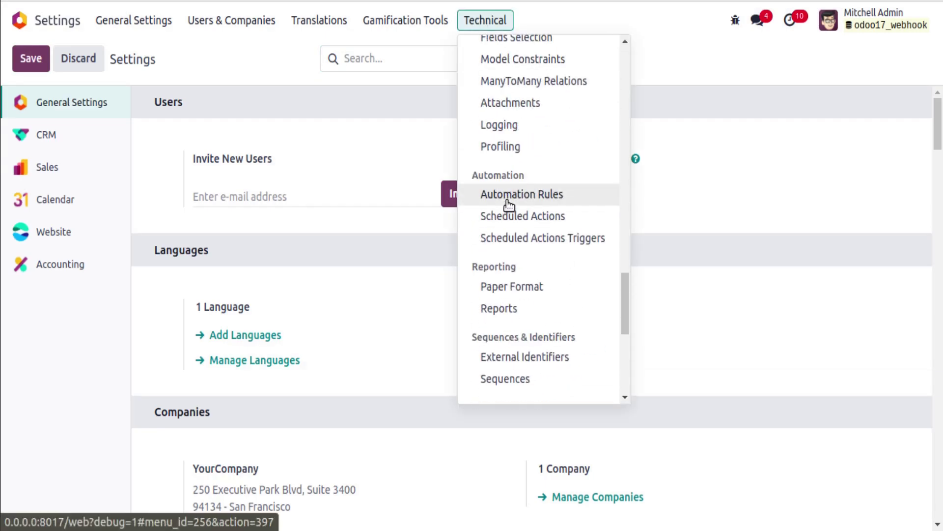
pyautogui.click(509, 197)
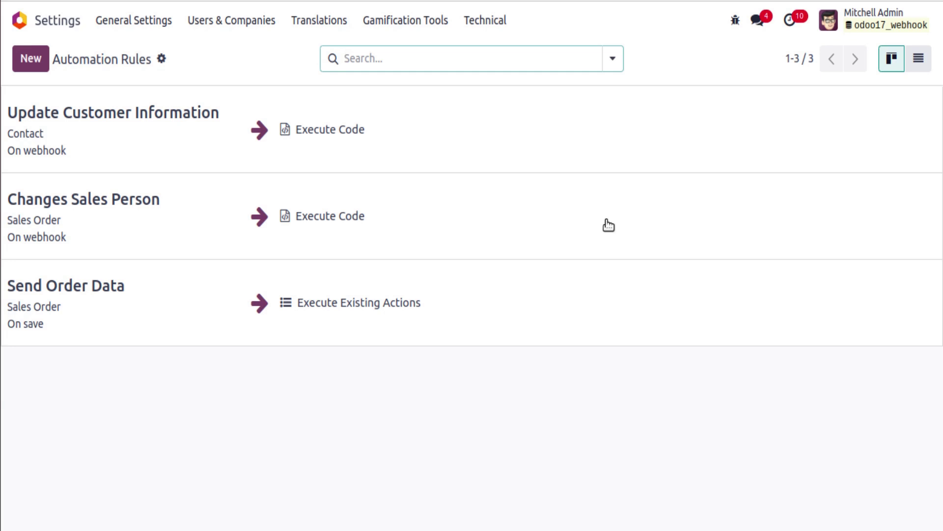
pyautogui.click(30, 61)
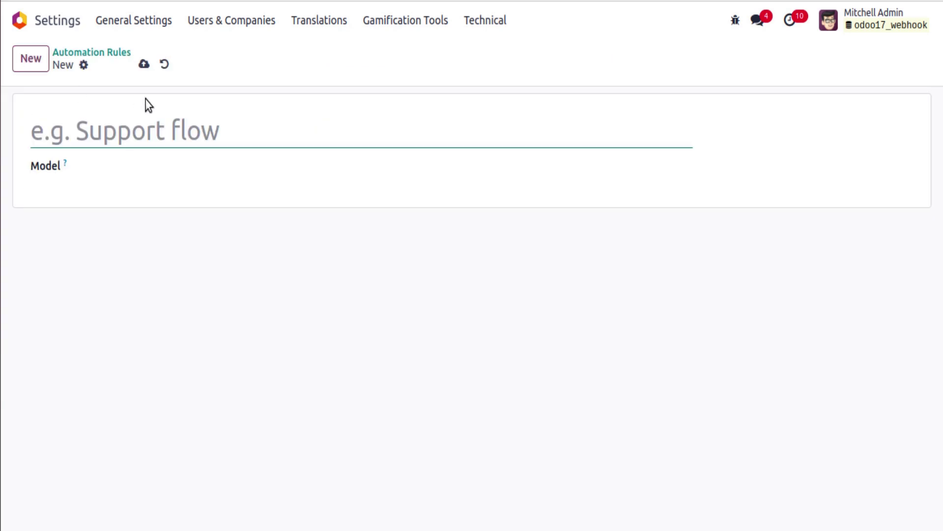
# Name the new rule 'Create Customer' and set its model to Automation Rule.
pyautogui.write('Create Cust')
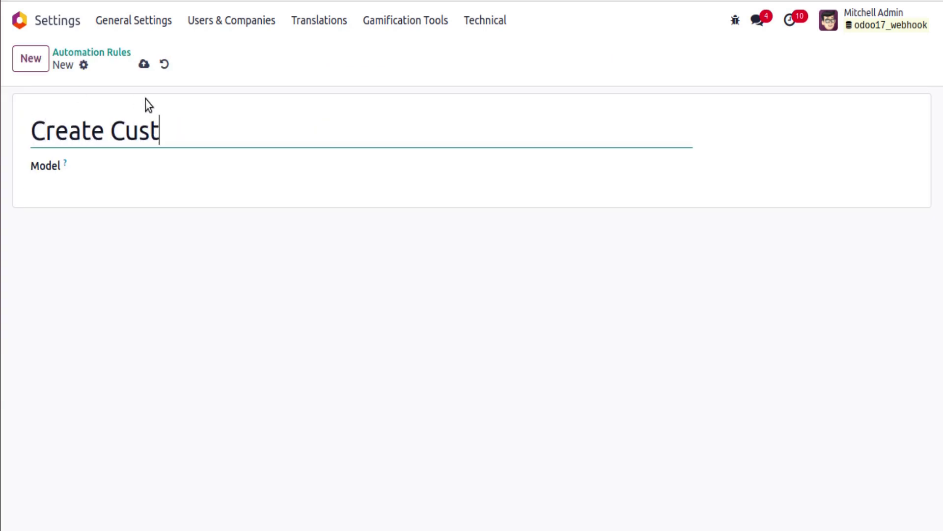
pyautogui.write('omer')
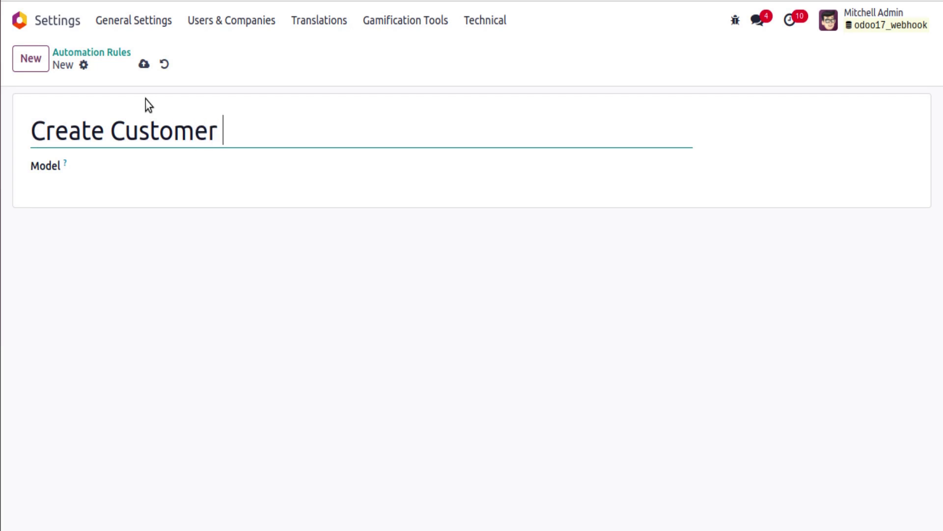
pyautogui.click(141, 163)
pyautogui.write('automa')
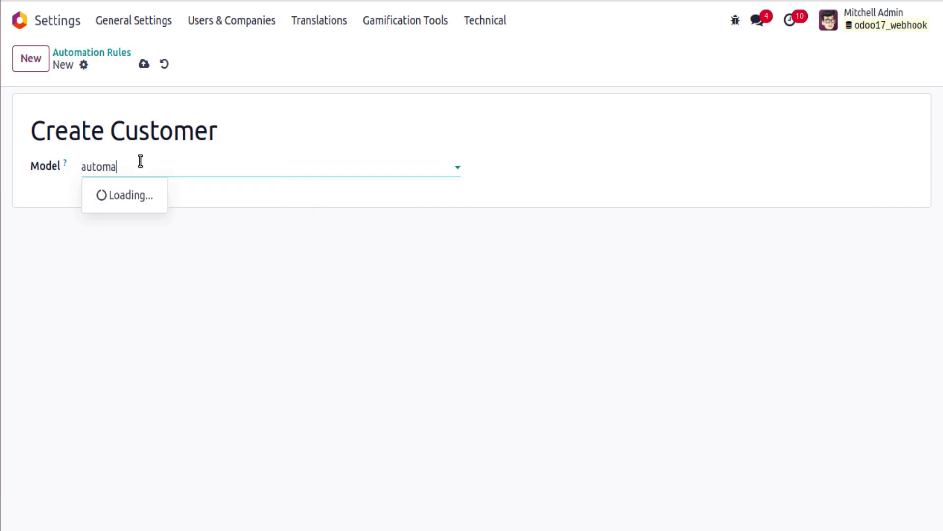
pyautogui.write('tion rule')
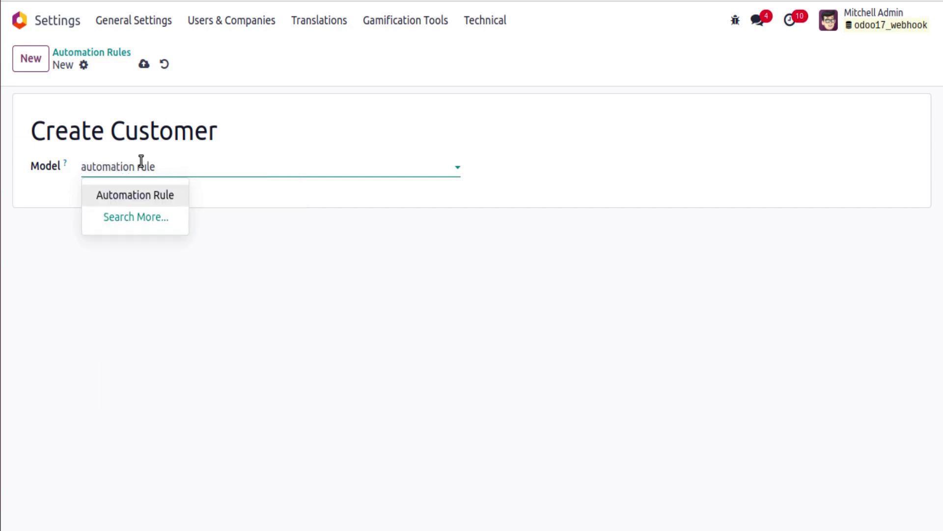
pyautogui.click(115, 194)
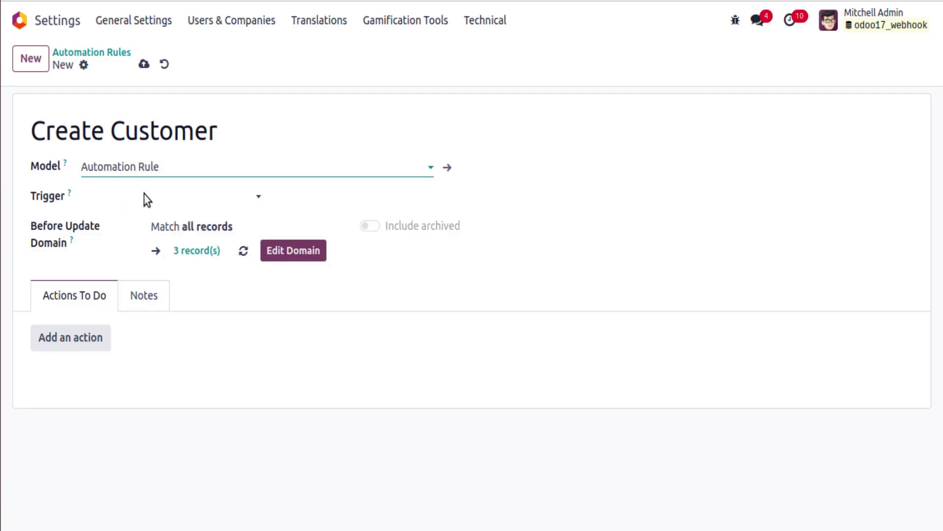
# Set the rule's trigger to On webhook and rotate the webhook secret.
pyautogui.click(160, 197)
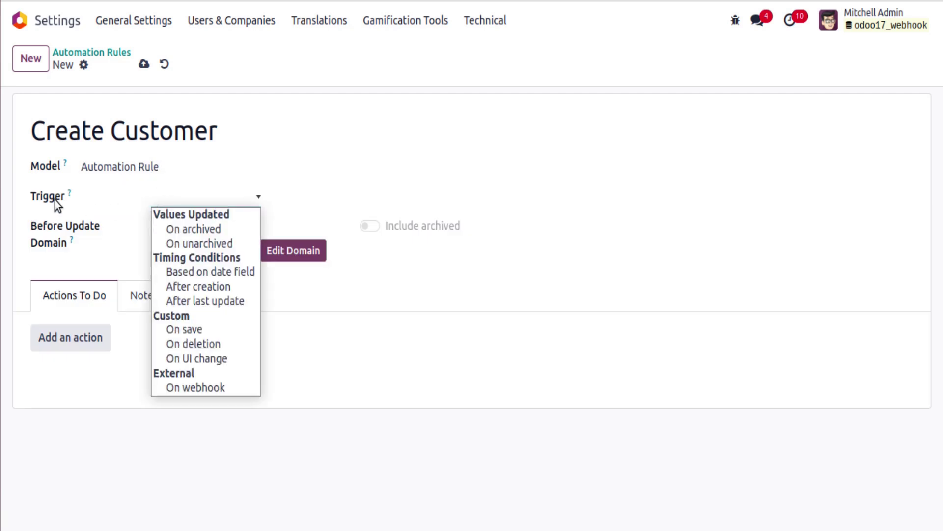
pyautogui.click(190, 388)
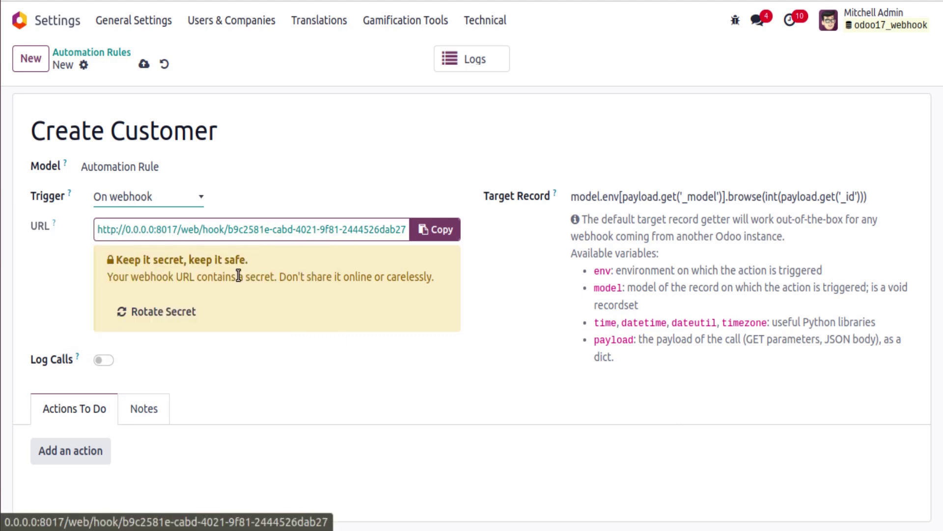
pyautogui.click(148, 315)
# Rotate the secret twice more, set Target Record to model.search([], limit=1), and save.
pyautogui.click(150, 315)
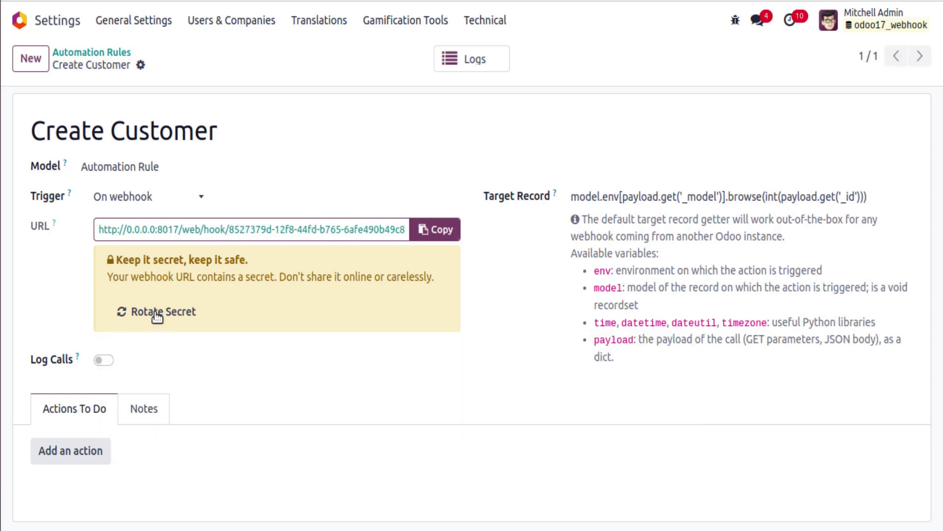
pyautogui.click(155, 314)
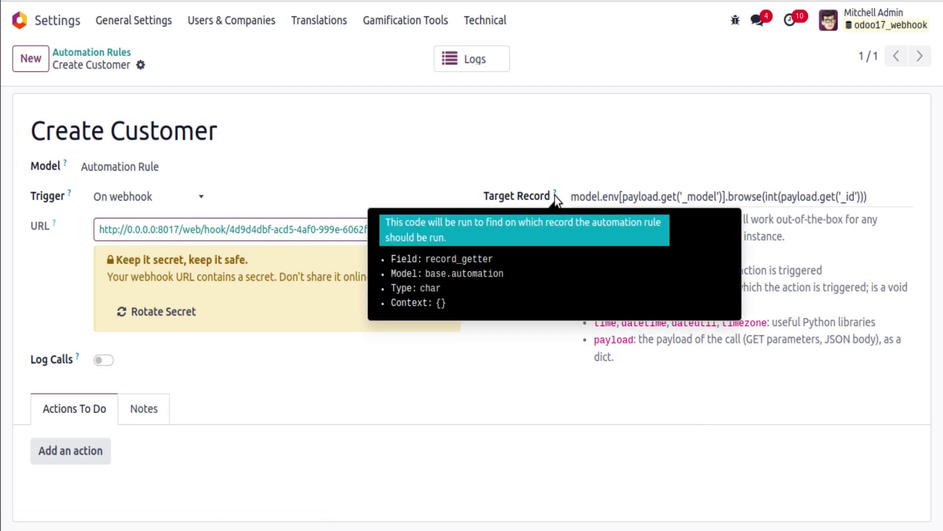
pyautogui.tripleClick(593, 196)
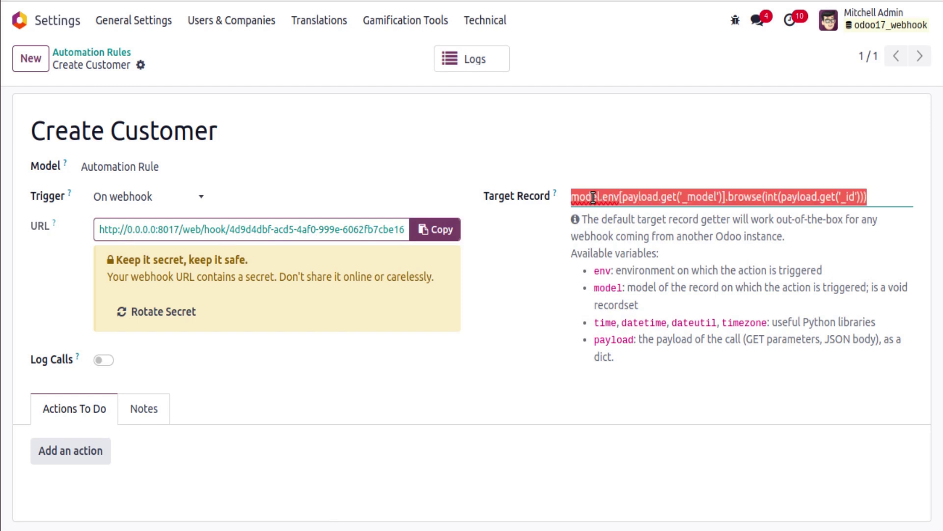
pyautogui.press('BackSpace')
pyautogui.write('model.search([')
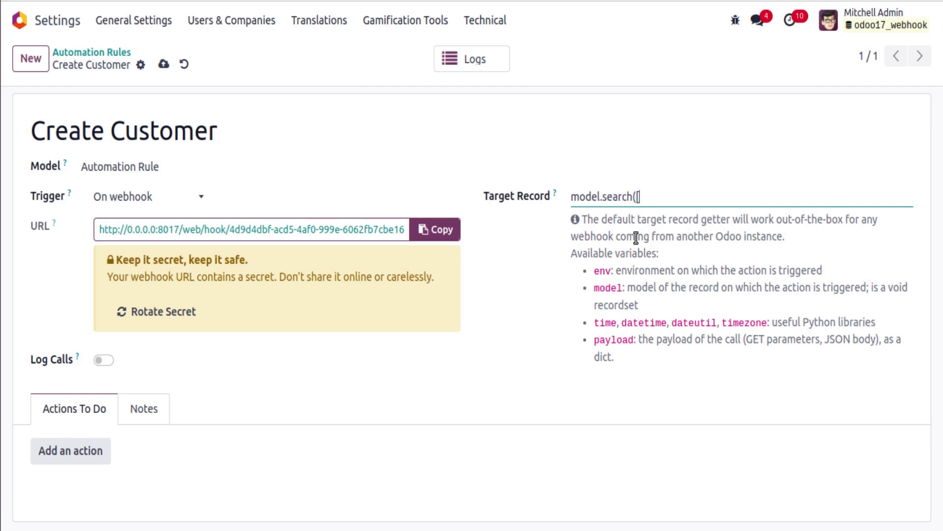
pyautogui.write('], limit=1)')
pyautogui.click(163, 64)
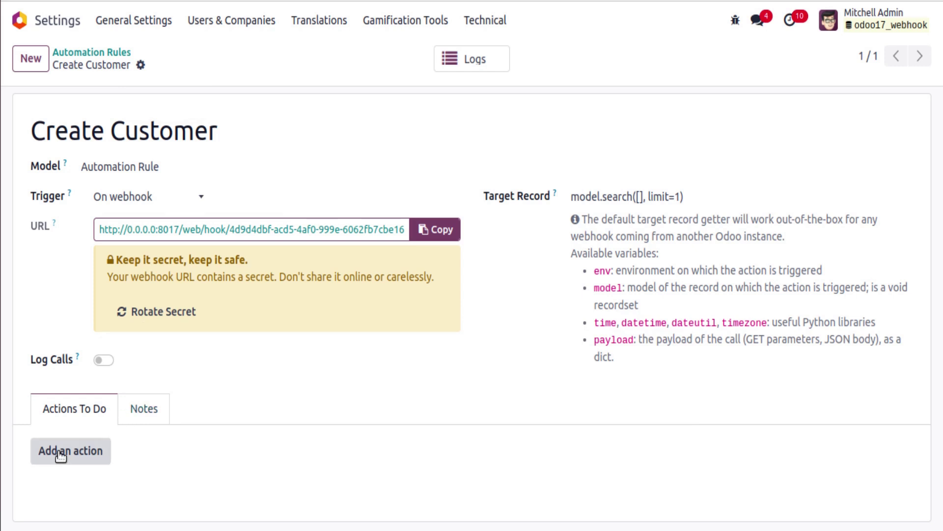
# Add an Execute Code action containing env['res.partner'].create(vals).
pyautogui.click(60, 455)
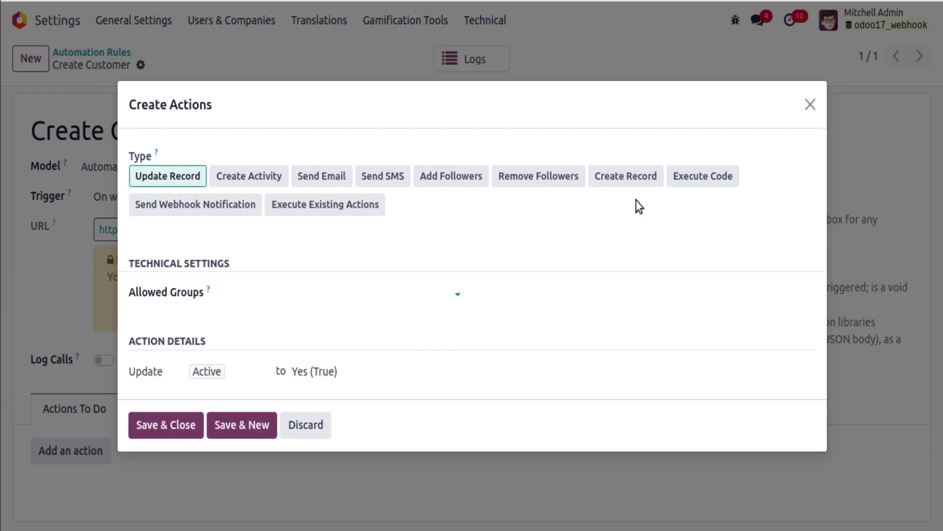
pyautogui.click(688, 189)
pyautogui.scroll(-3, 564, 238)
pyautogui.click(377, 383)
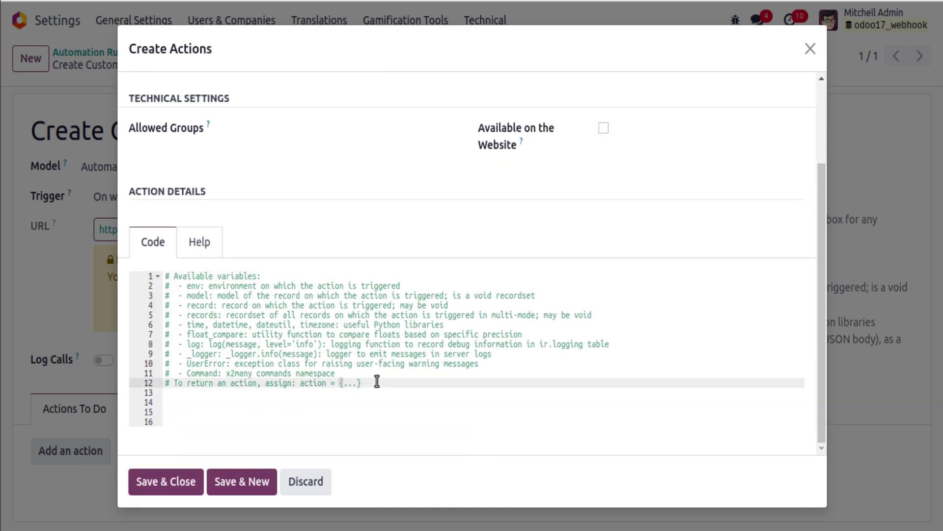
pyautogui.press('Return')
pyautogui.press('Return')
pyautogui.write("env['re")
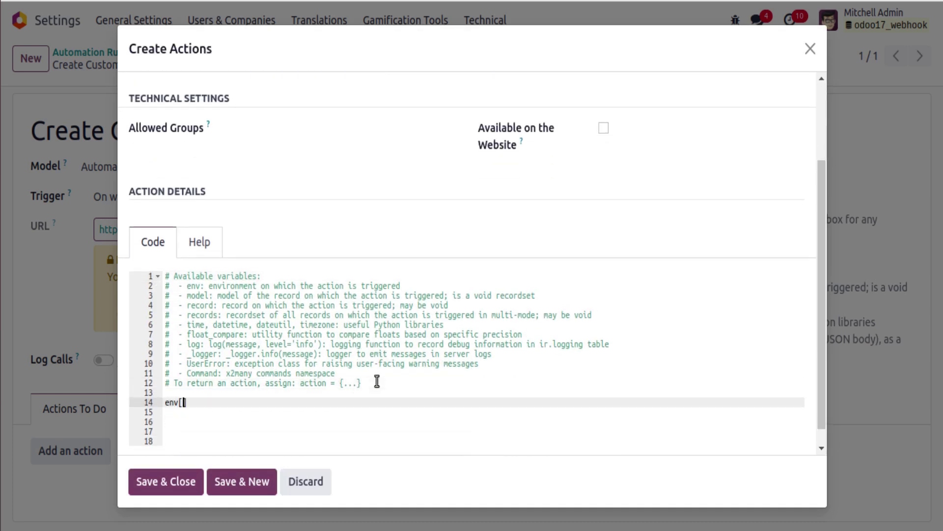
pyautogui.write("s.partner'].create")
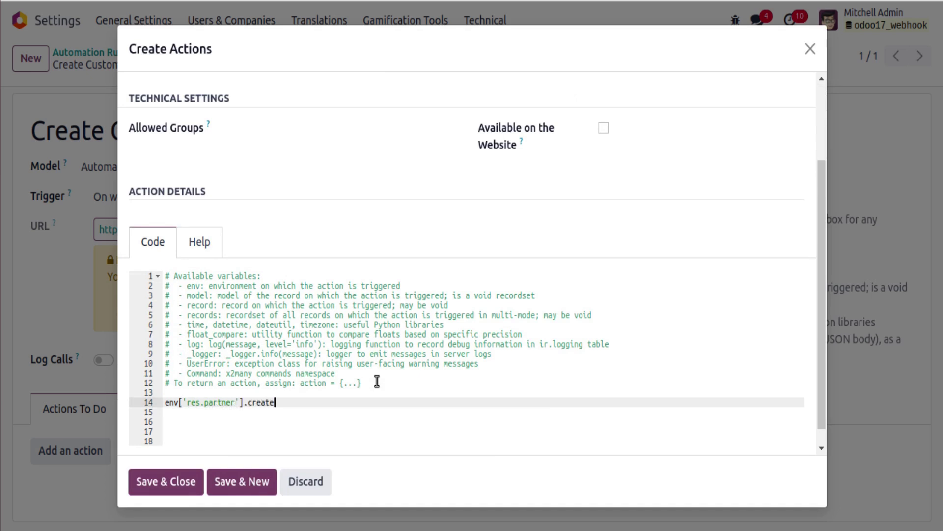
pyautogui.write('(vak')
pyautogui.press('BackSpace')
pyautogui.write('ls')
# Define vals = {'name': payload.get('name')} above the create call and save the action.
pyautogui.click(400, 386)
pyautogui.click(382, 392)
pyautogui.press('Return')
pyautogui.write('vals')
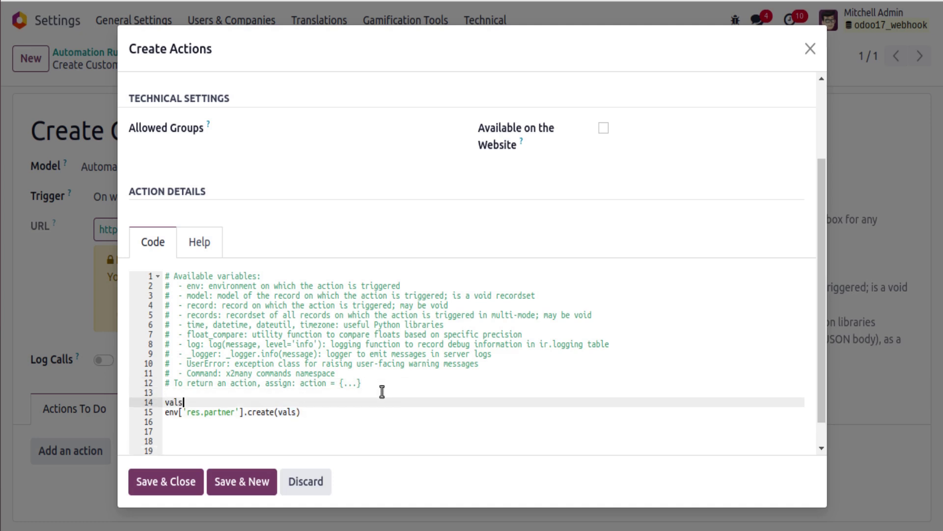
pyautogui.write(' = {')
pyautogui.press('Return')
pyautogui.write("'name': payload.get('name")
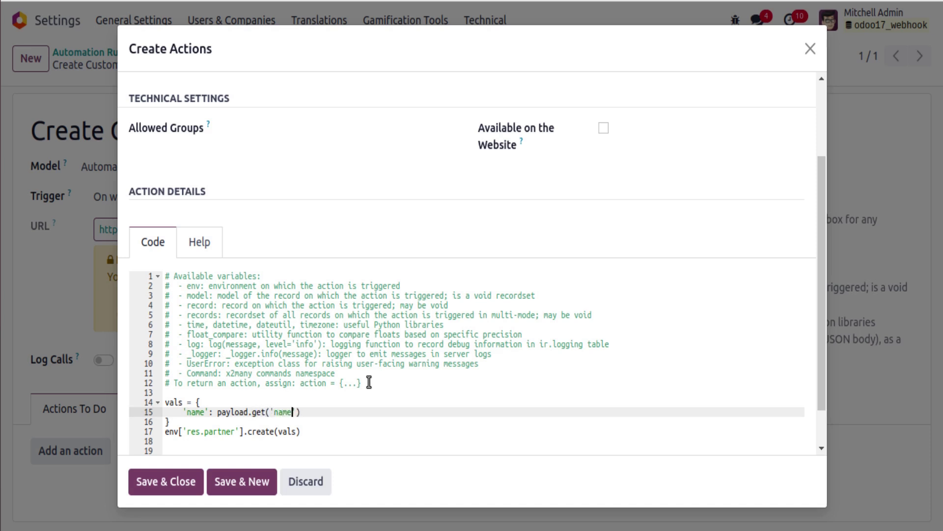
pyautogui.scroll(-1, 320, 379)
pyautogui.click(193, 344)
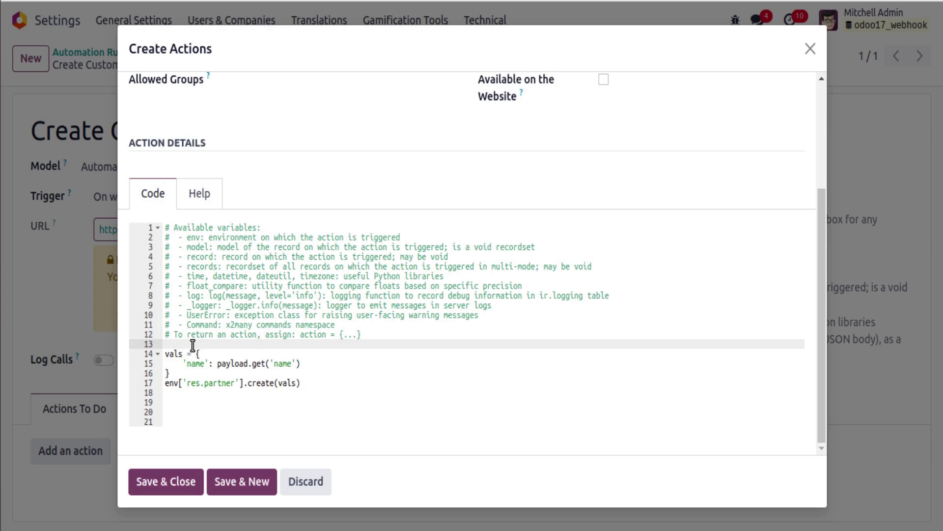
pyautogui.press('BackSpace')
pyautogui.click(183, 486)
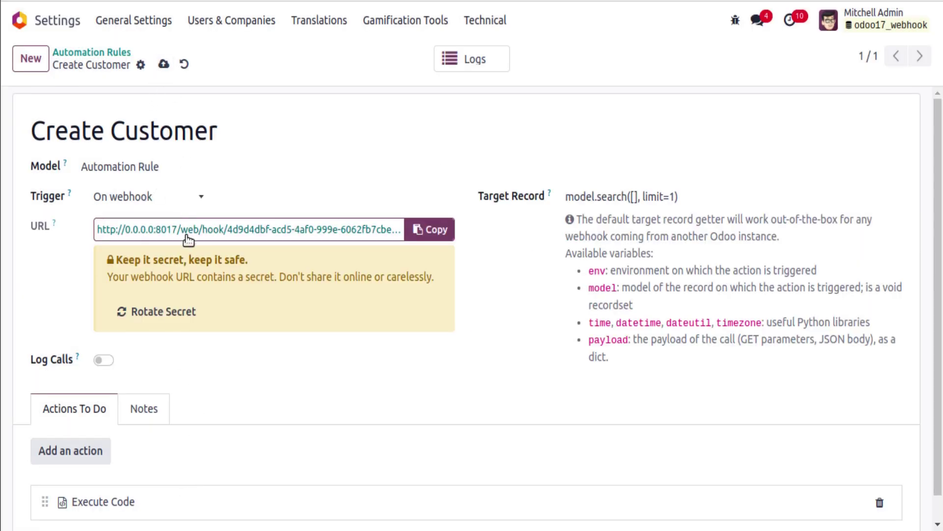
# Open the webhook URL to see the status error page, go back, and switch to Postman.
pyautogui.click(95, 228)
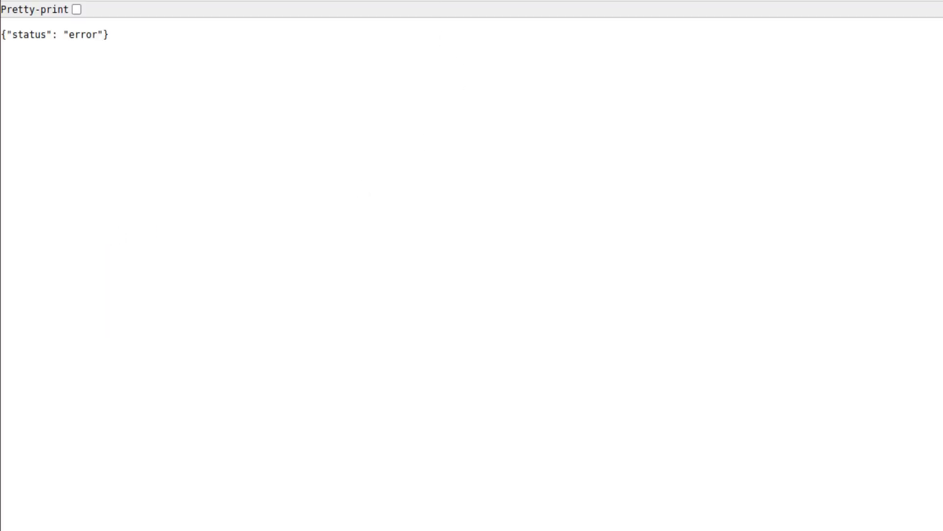
pyautogui.hotkey('alt', 'Left')
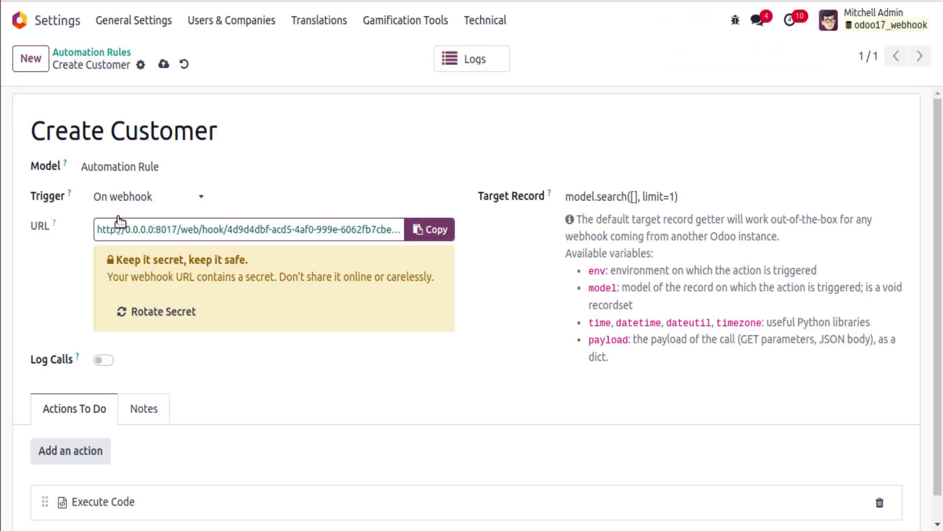
pyautogui.hotkey('alt', 'Tab')
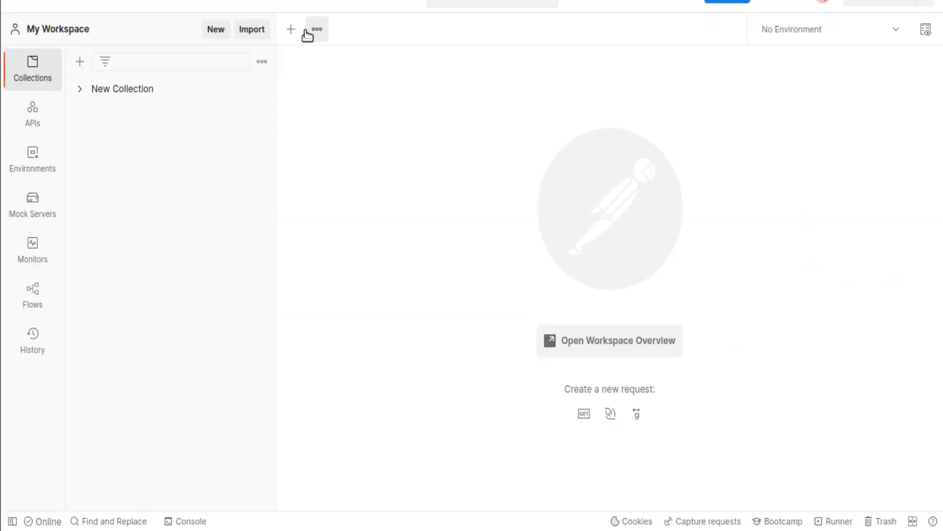
# Create a new POST request to the pasted Odoo webhook URL.
pyautogui.click(292, 31)
pyautogui.click(355, 107)
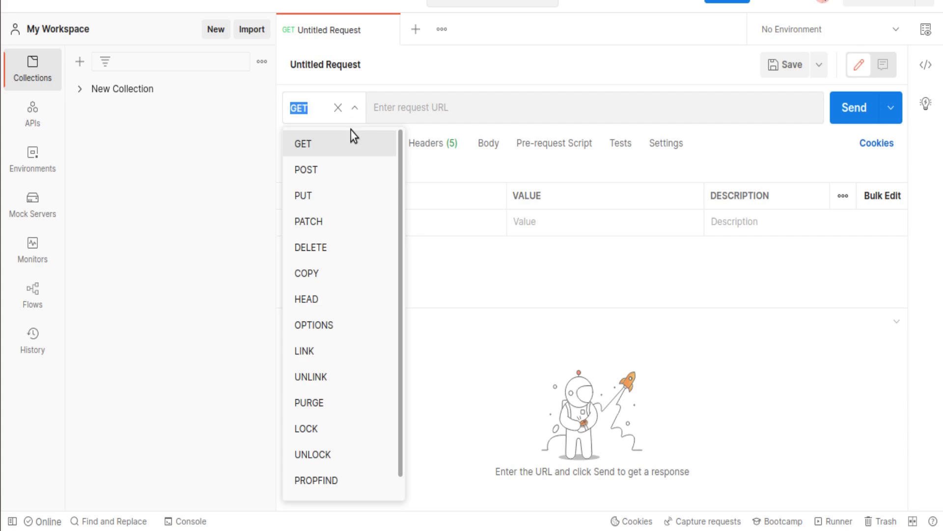
pyautogui.click(343, 169)
pyautogui.click(427, 111)
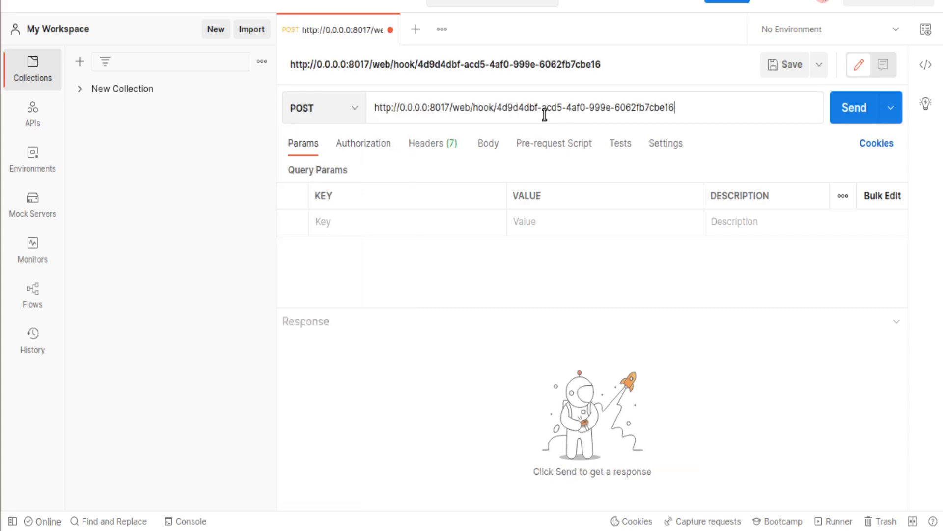
# Send a raw JSON body {"name": "odoo mates for you"} and select the name value.
pyautogui.click(491, 145)
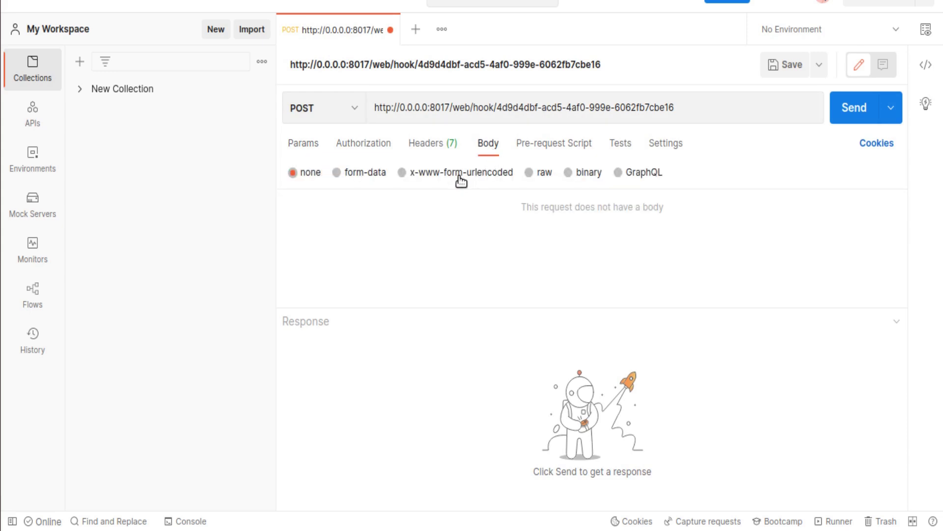
pyautogui.click(529, 173)
pyautogui.click(685, 173)
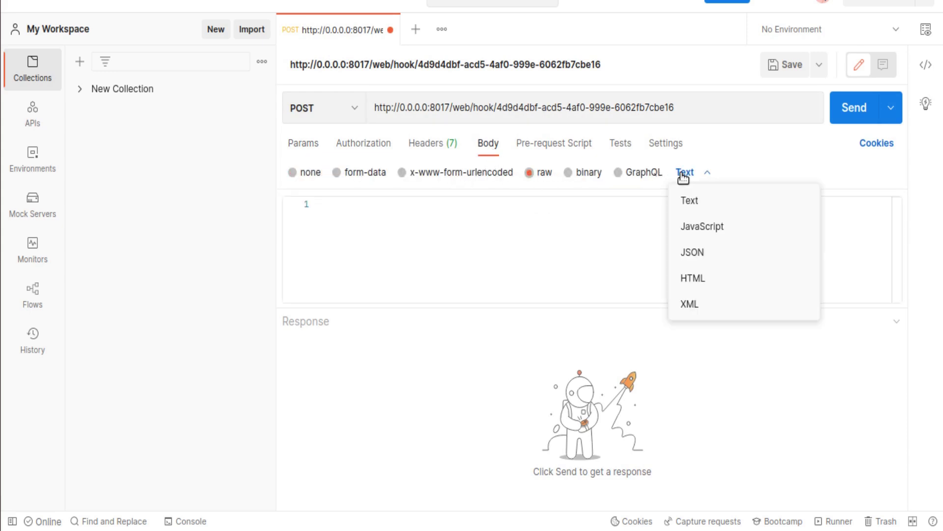
pyautogui.click(699, 252)
pyautogui.click(442, 226)
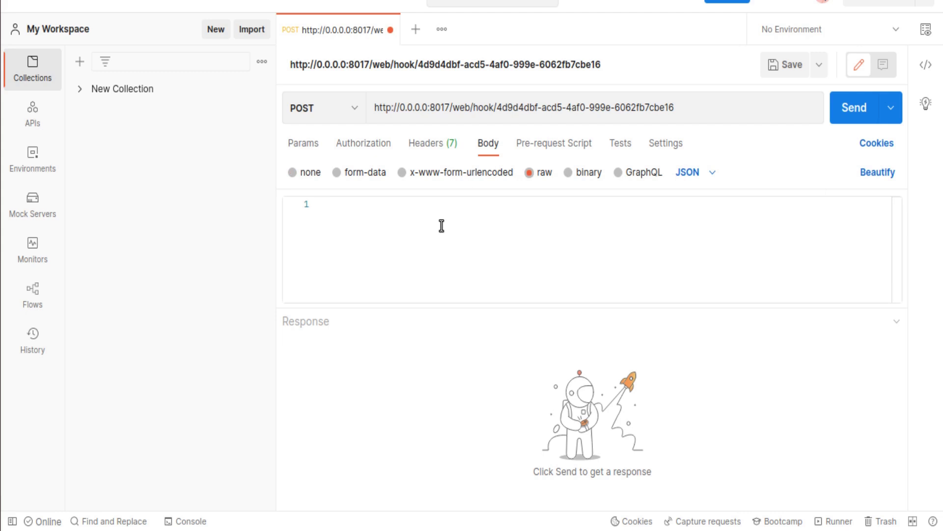
pyautogui.write('{')
pyautogui.press('Return')
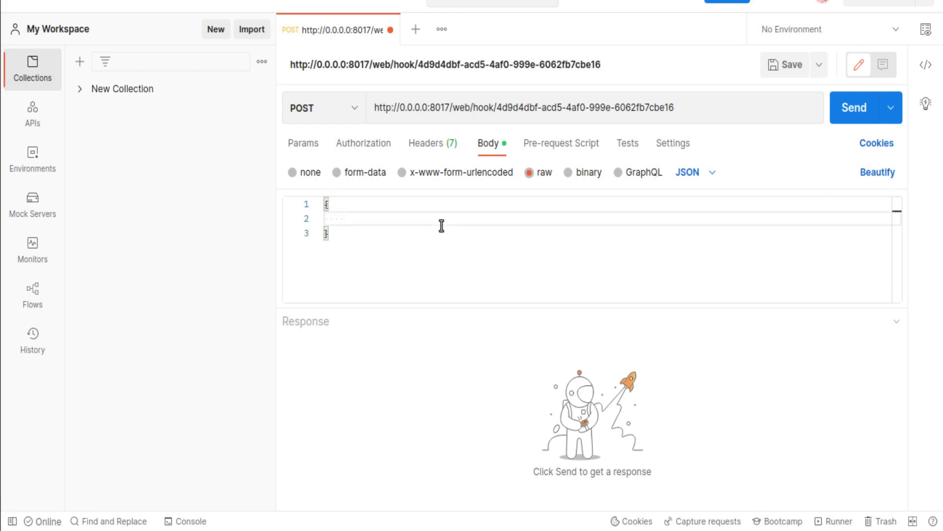
pyautogui.write('"name": "odoo mates for you')
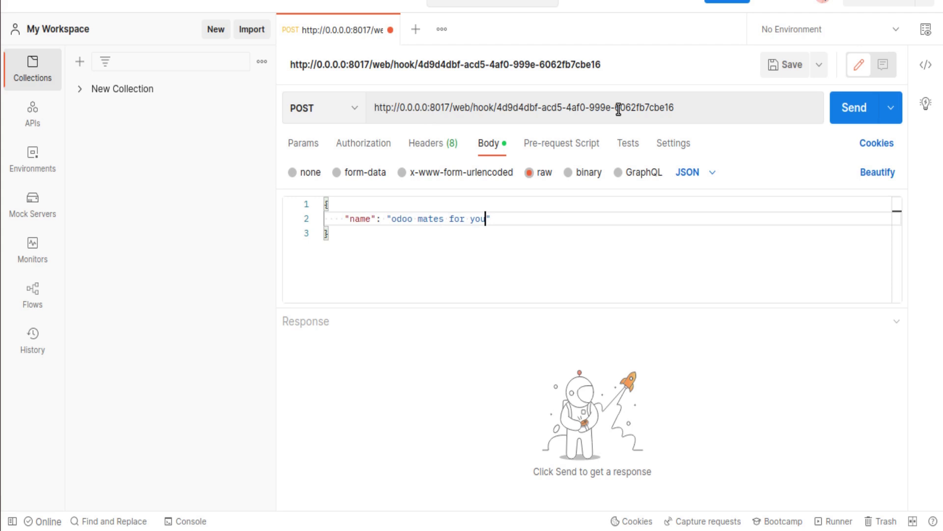
pyautogui.hotkey('ctrl', 'a')
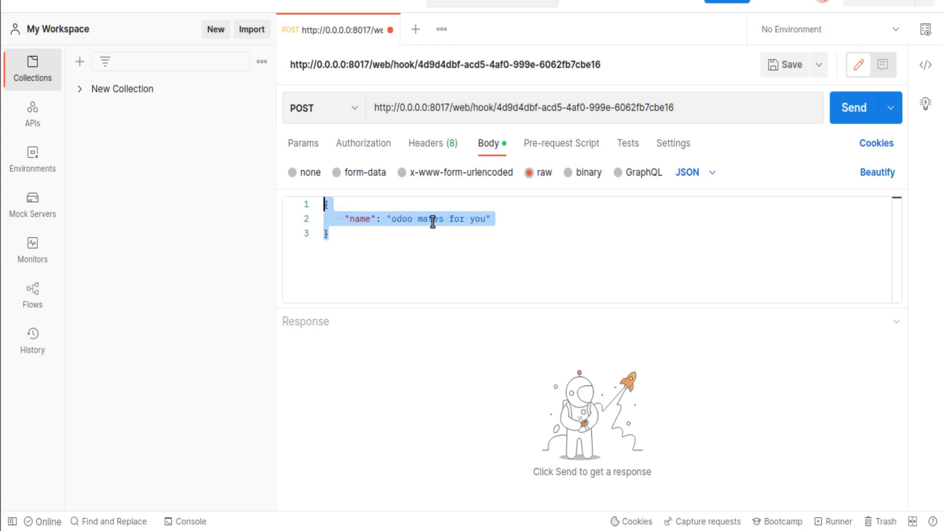
pyautogui.click(854, 108)
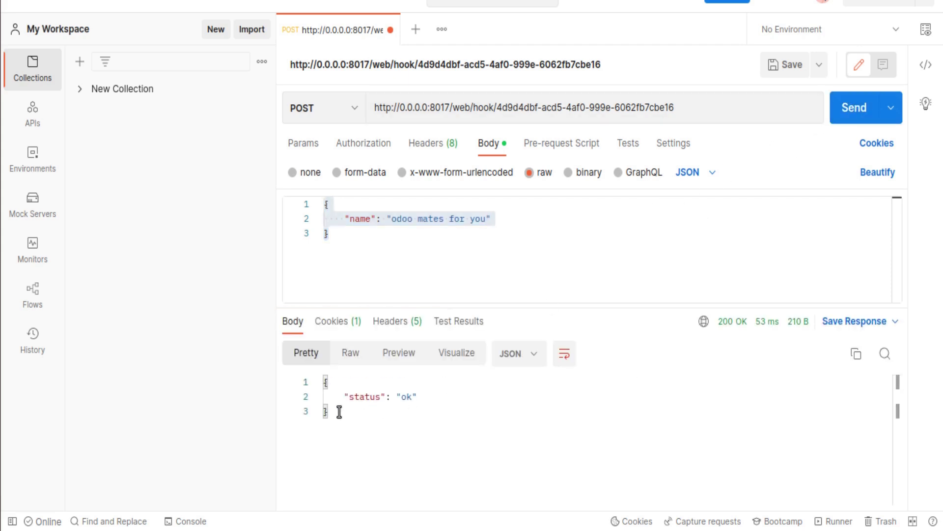
pyautogui.doubleClick(394, 219)
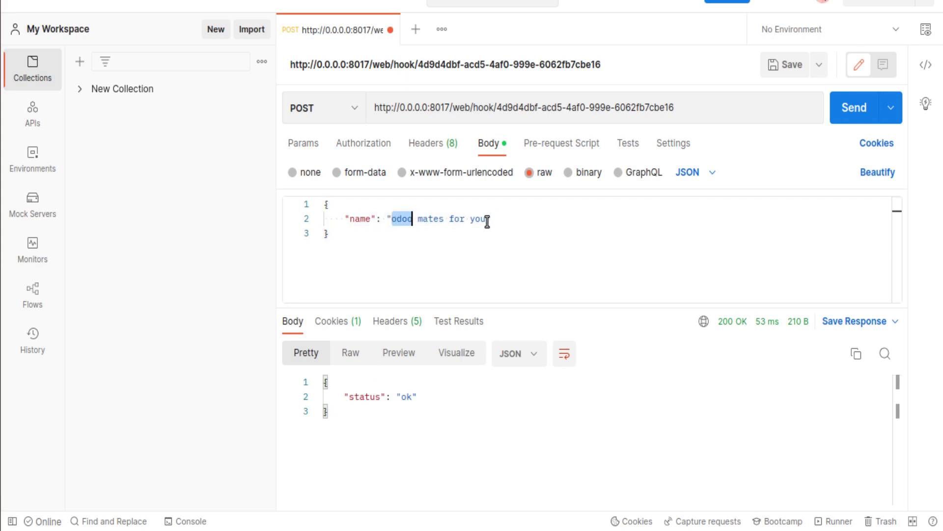
pyautogui.click(487, 219)
# Search Odoo Contacts for 'odoo mates for you' using the copied name.
pyautogui.keyDown('shift'); pyautogui.click(399, 219); pyautogui.keyUp('shift')
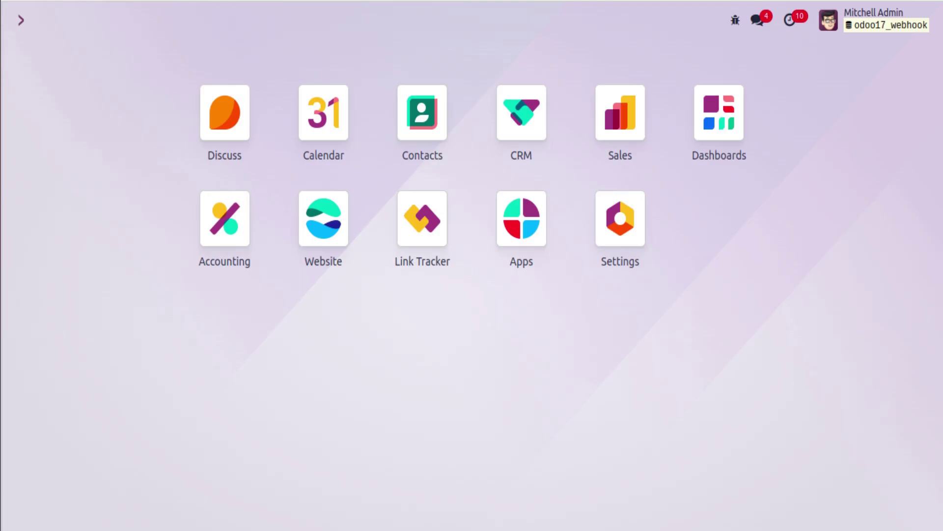
pyautogui.click(423, 115)
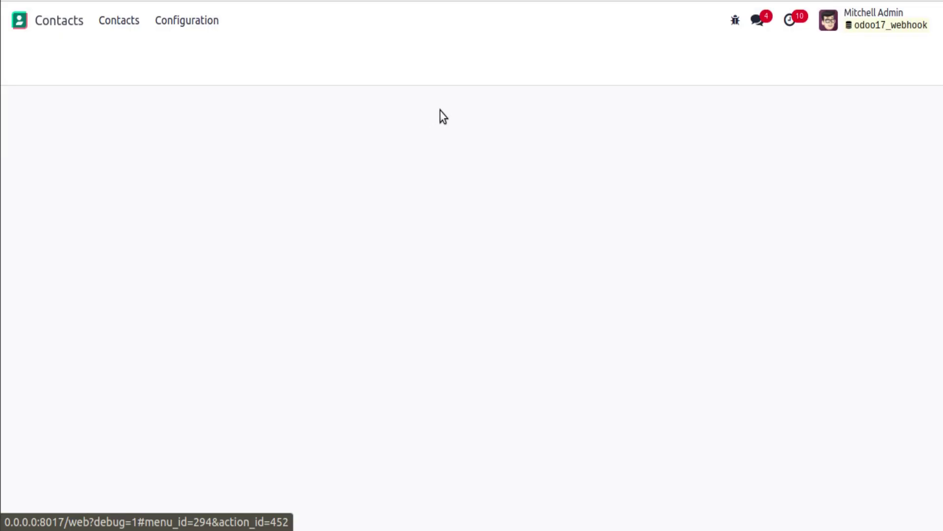
pyautogui.write('odoo mates for you')
pyautogui.press('Return')
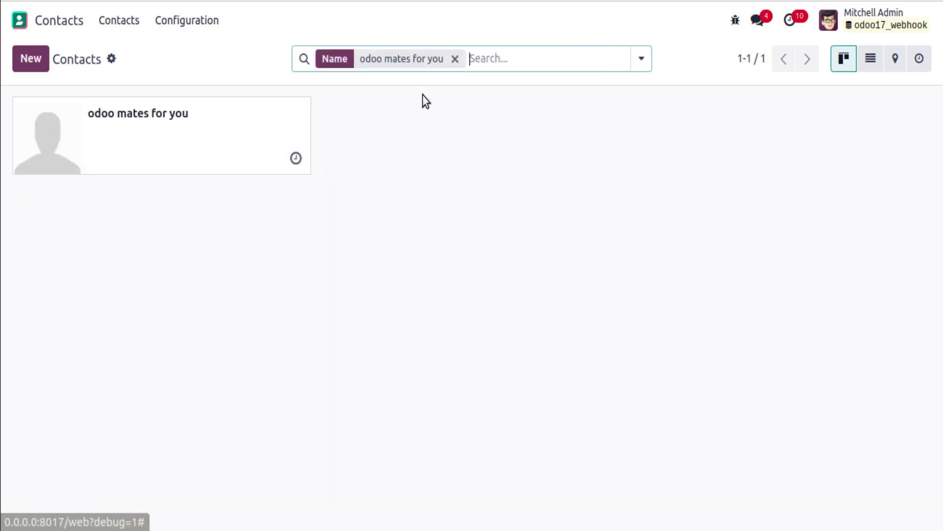
# View the new contact's metadata (ID 65), then return to Postman.
pyautogui.click(116, 142)
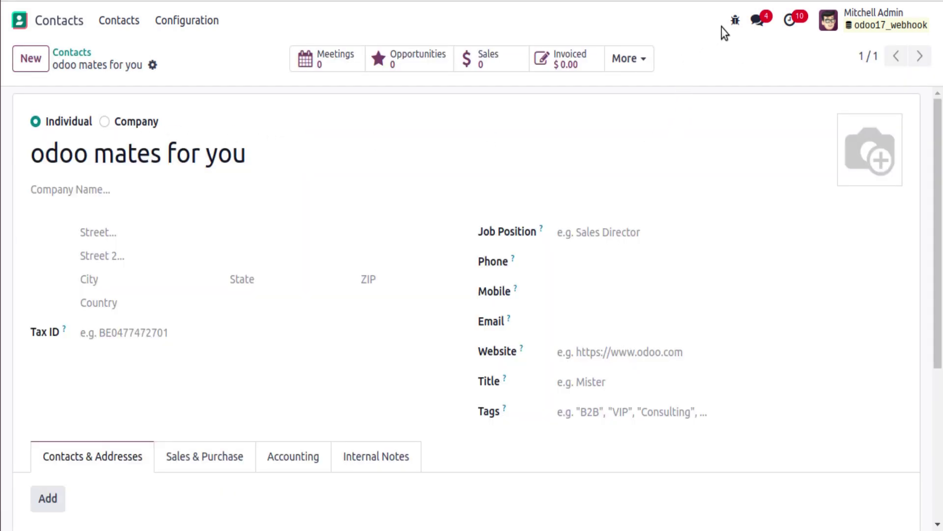
pyautogui.click(735, 20)
pyautogui.click(628, 356)
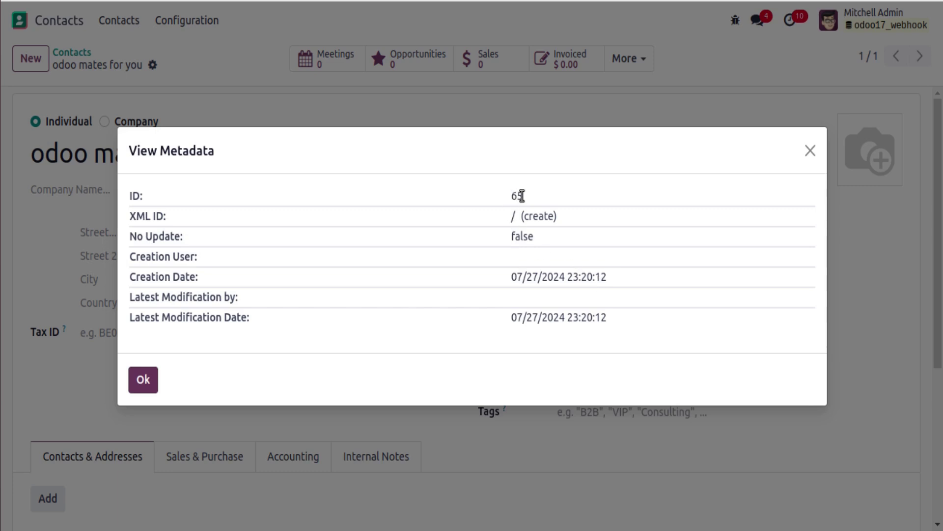
pyautogui.click(8, 120)
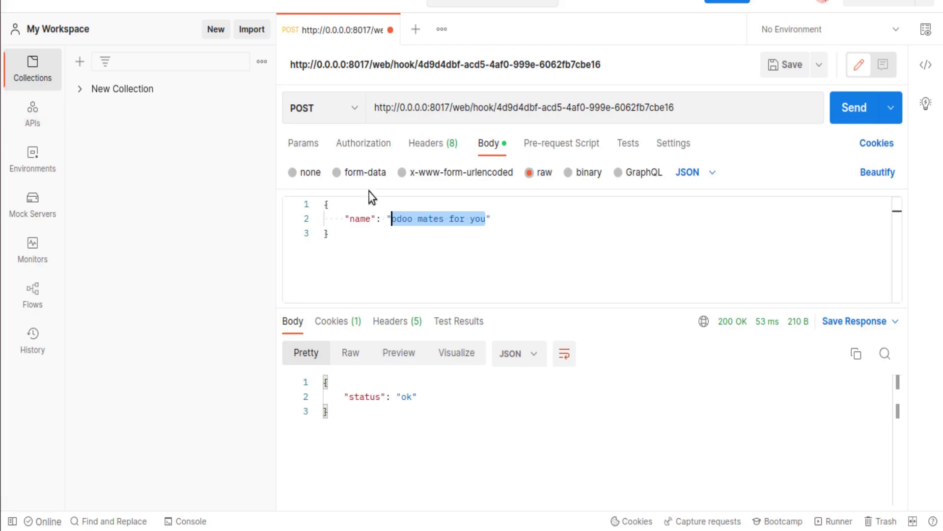
# Change the JSON name to 'odoo mates for all', resend the request, and return to Odoo.
pyautogui.doubleClick(475, 217)
pyautogui.write('all')
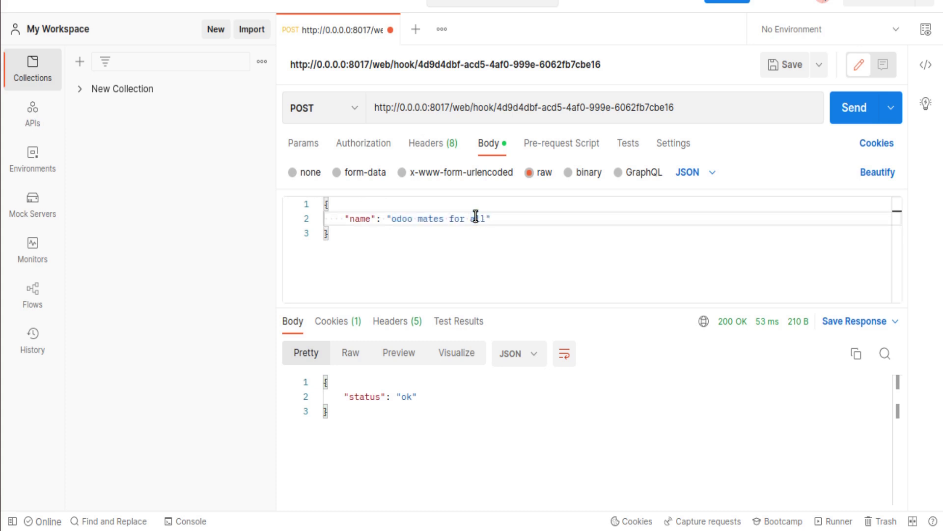
pyautogui.click(843, 120)
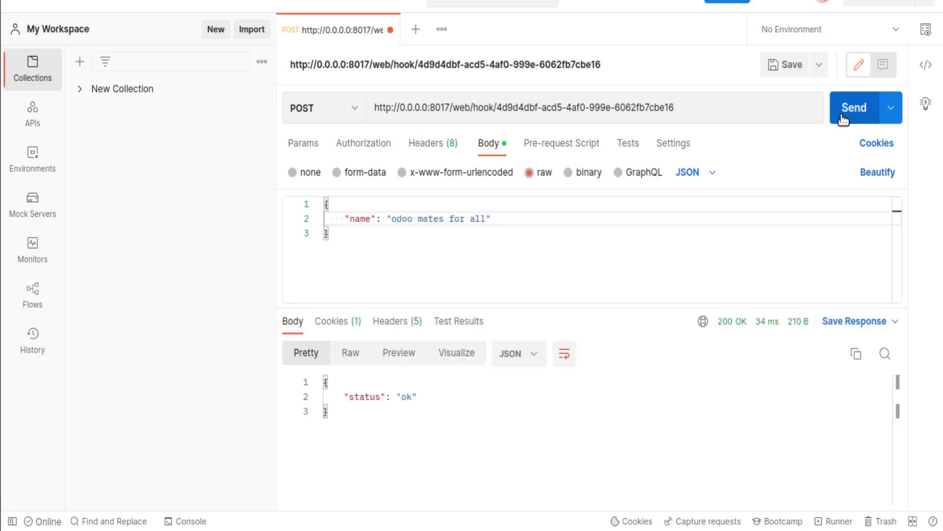
pyautogui.click(34, 60)
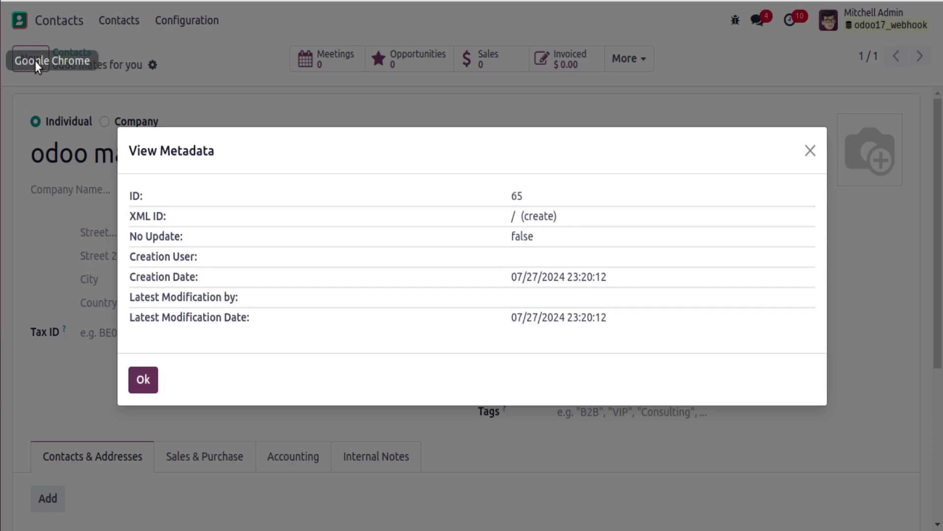
# Back in the Contacts list, replace the old filter with a search for 'odoo mates'.
pyautogui.click(143, 382)
pyautogui.click(90, 54)
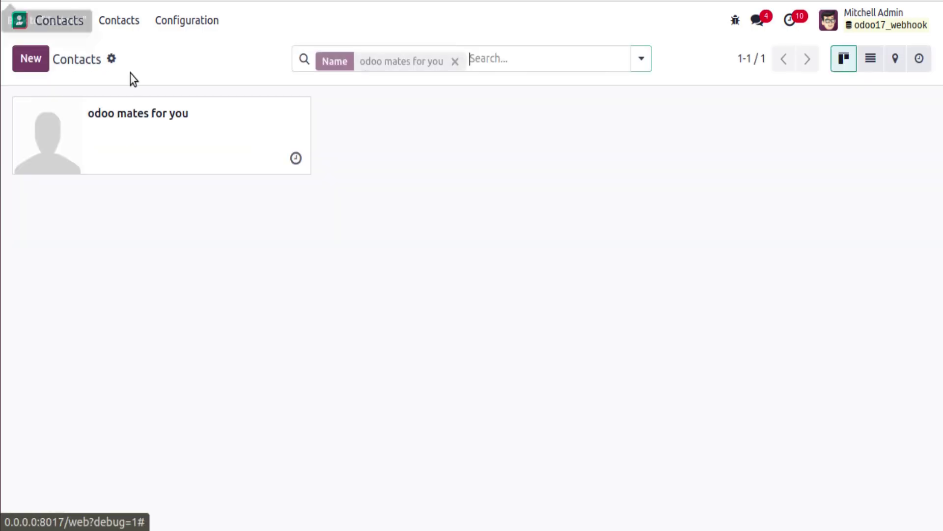
pyautogui.click(452, 58)
pyautogui.write('odoo mates')
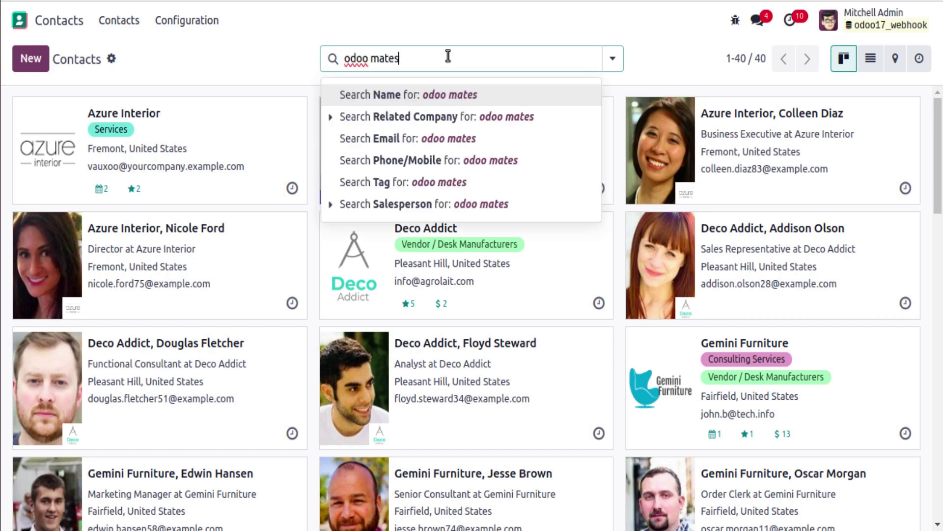
pyautogui.press('Return')
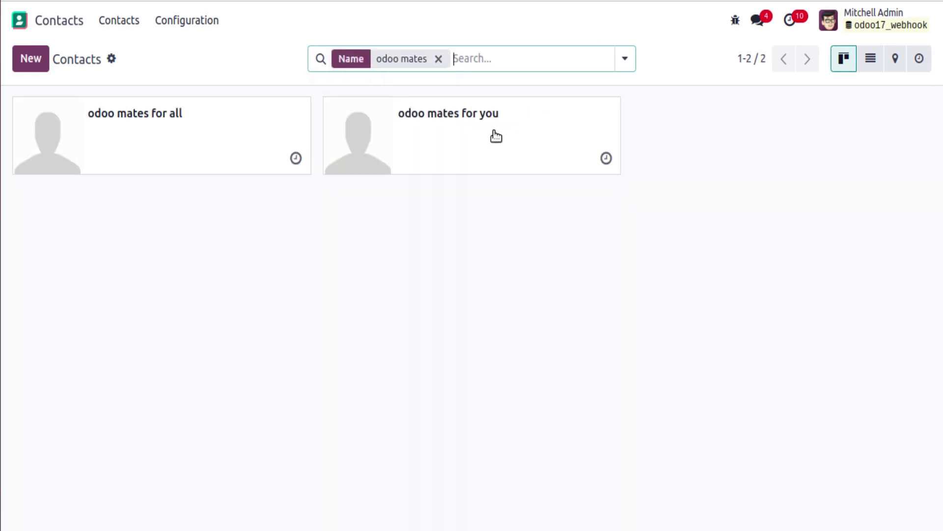
# Open the 'odoo mates for all' contact and view its metadata (ID 66).
pyautogui.press('Down')
pyautogui.press('Return')
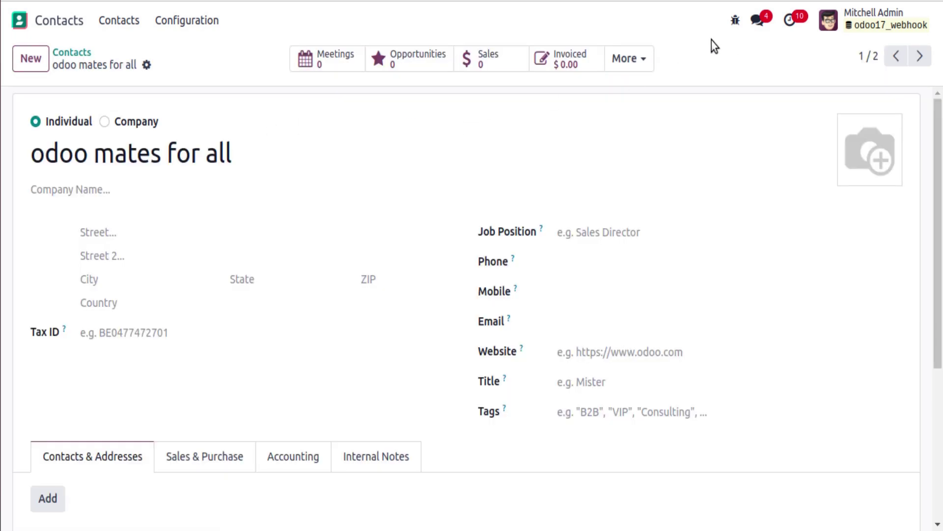
pyautogui.click(735, 20)
pyautogui.click(650, 355)
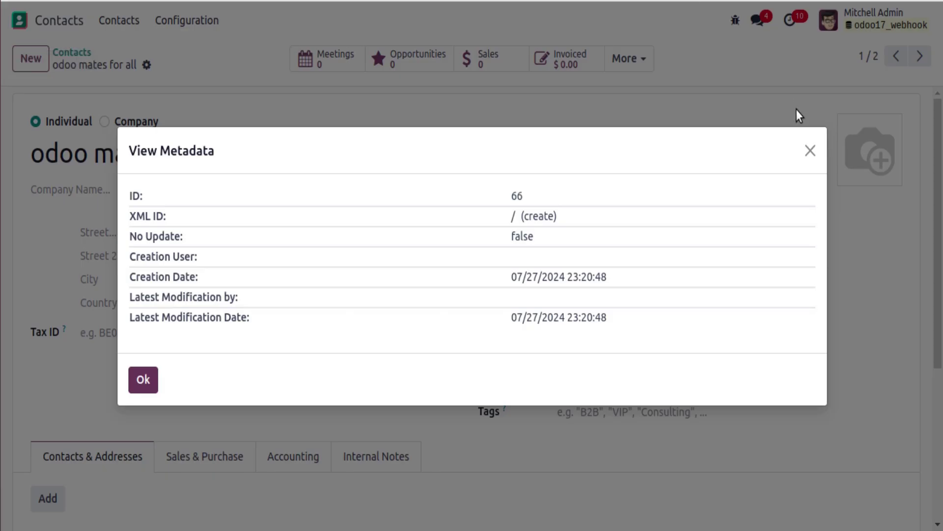
# Close the Odoo record's metadata details and return to the Postman webhook request.
pyautogui.click(811, 150)
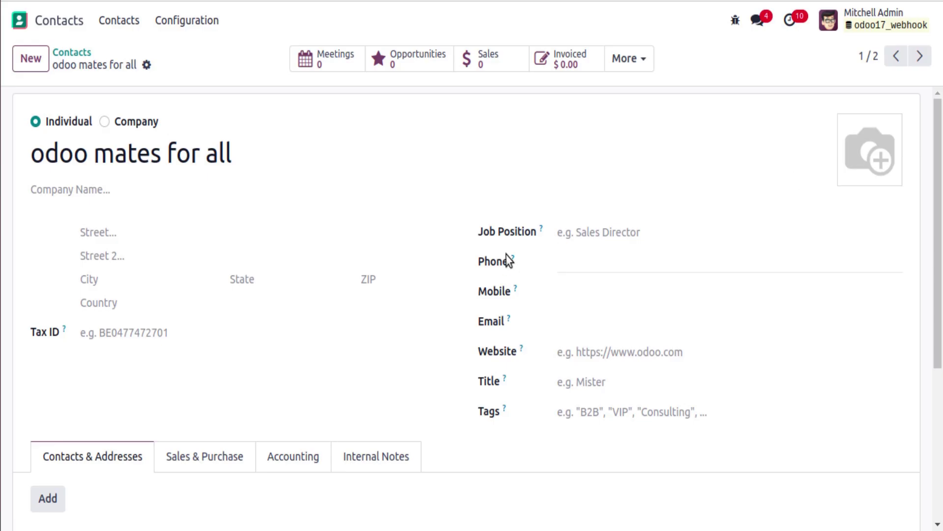
pyautogui.moveTo(513, 261)
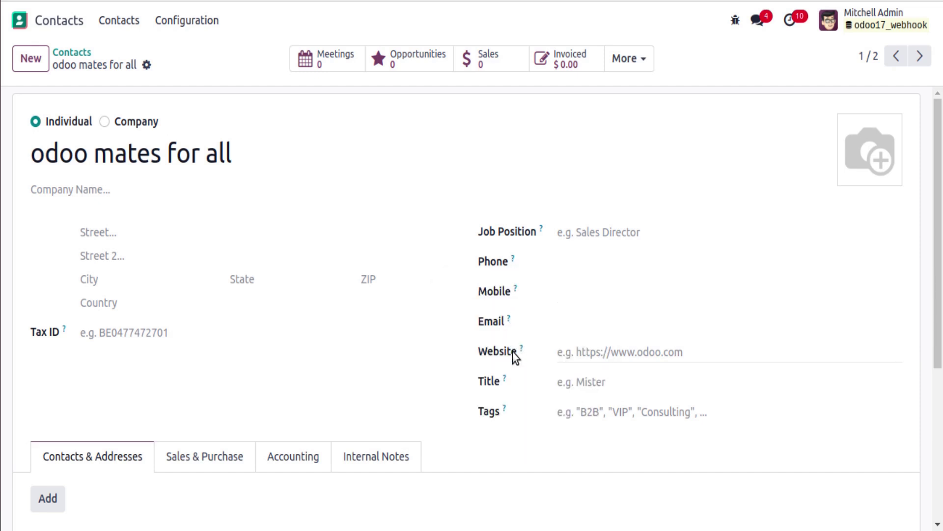
pyautogui.moveTo(511, 347)
pyautogui.hotkey('alt', 'Tab')
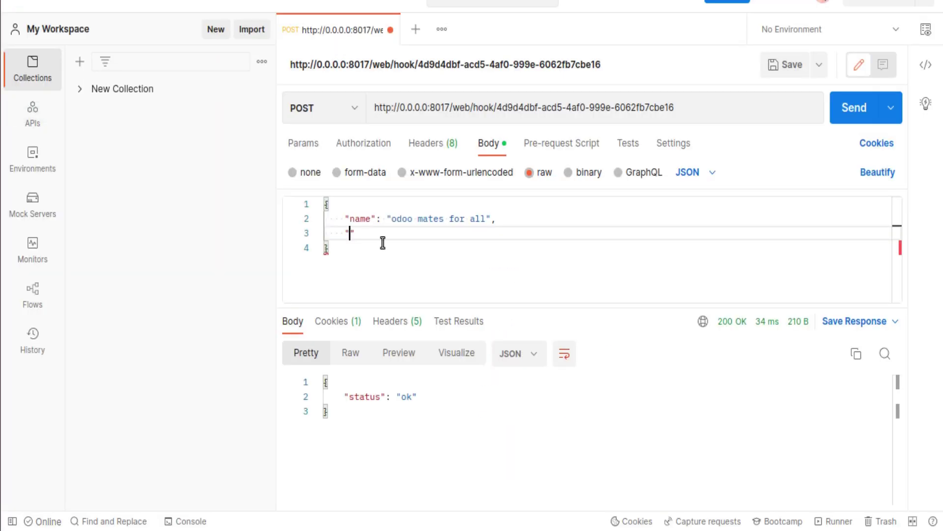
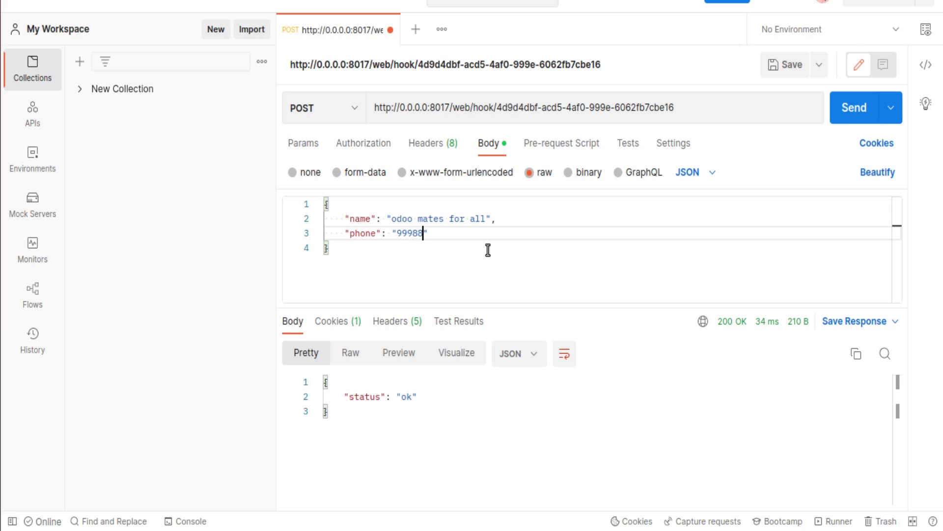
pyautogui.press('Return')
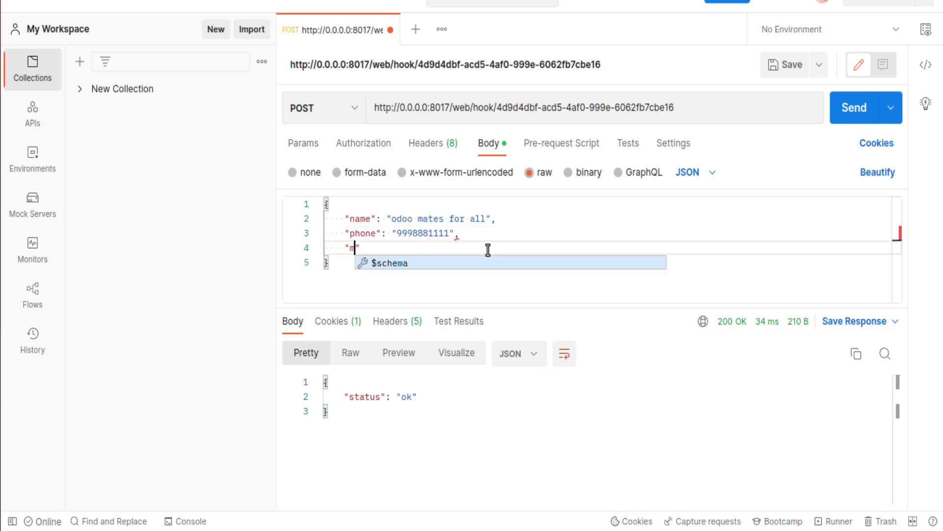
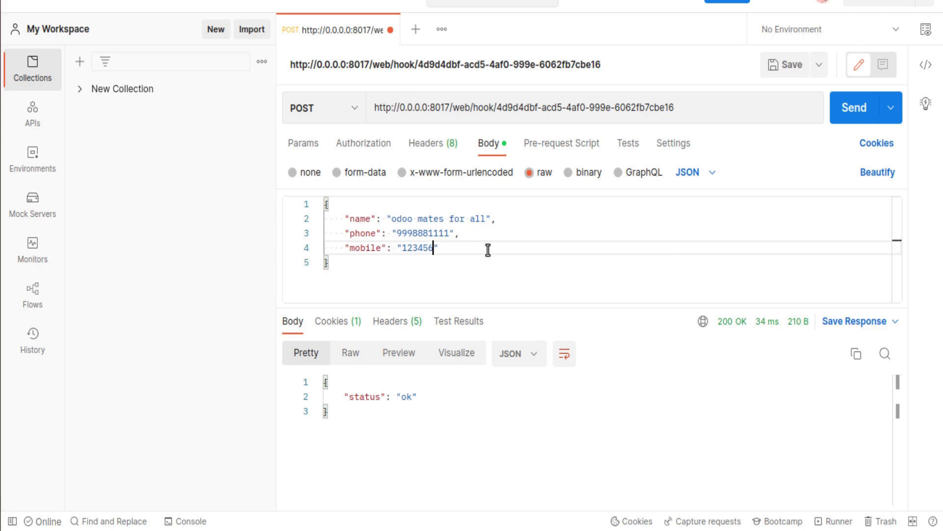
pyautogui.press('Return')
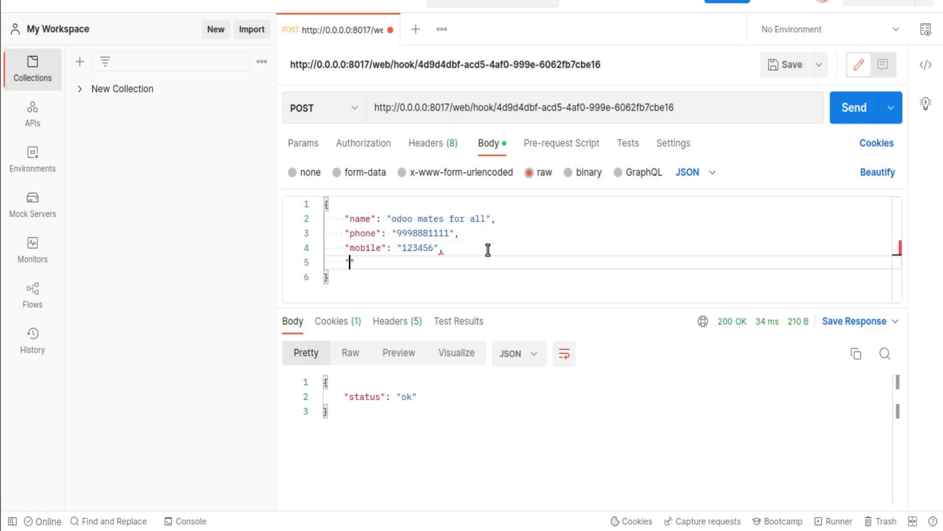
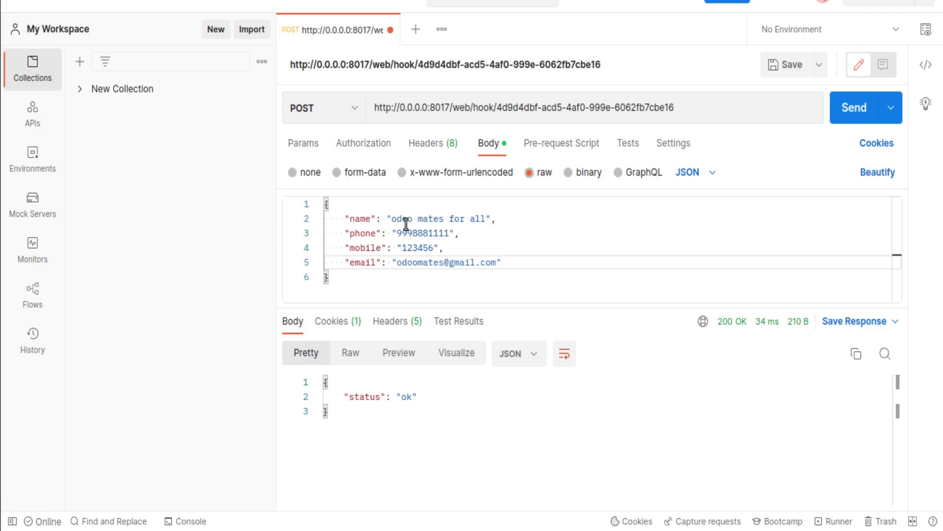
# Change the name value to 'odoo 18' and send the request to the webhook.
pyautogui.moveTo(393, 219); pyautogui.dragTo(490, 221)
pyautogui.write('odoo 18')
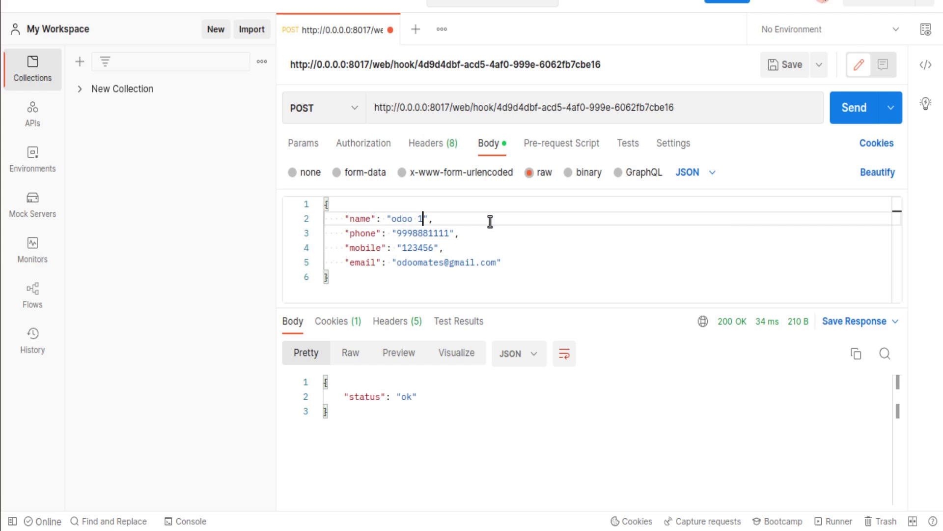
pyautogui.click(857, 118)
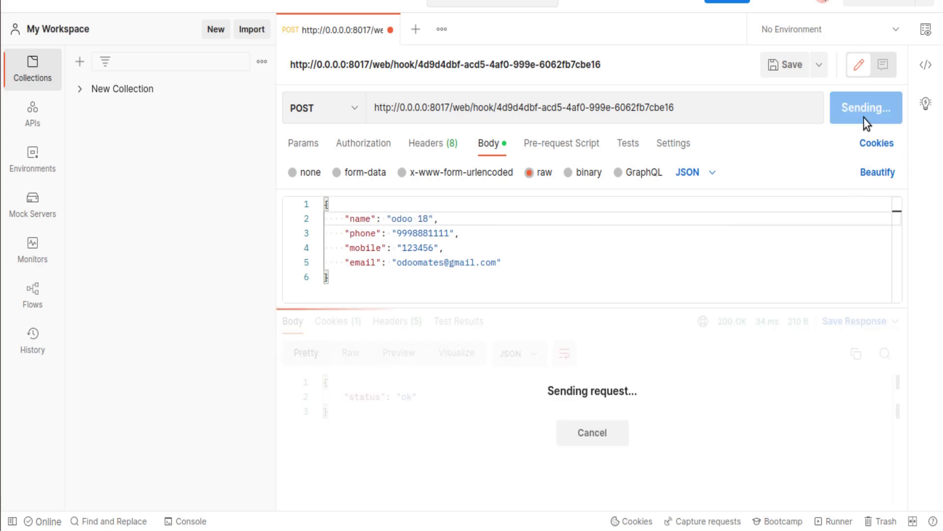
pyautogui.hotkey('alt', 'Tab')
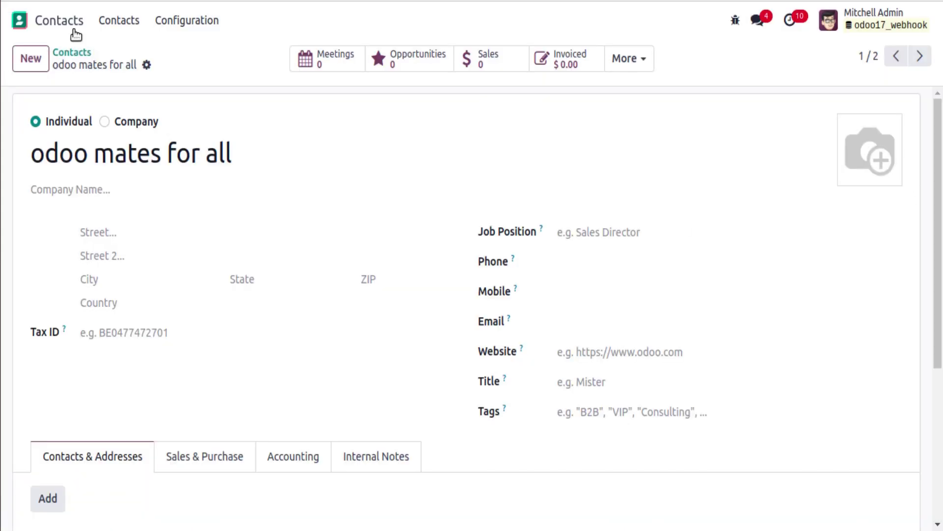
# Search Contacts for 'odoo 18' and open it to check phone, mobile and email are empty.
pyautogui.click(64, 53)
pyautogui.press('BackSpace')
pyautogui.write('odo')
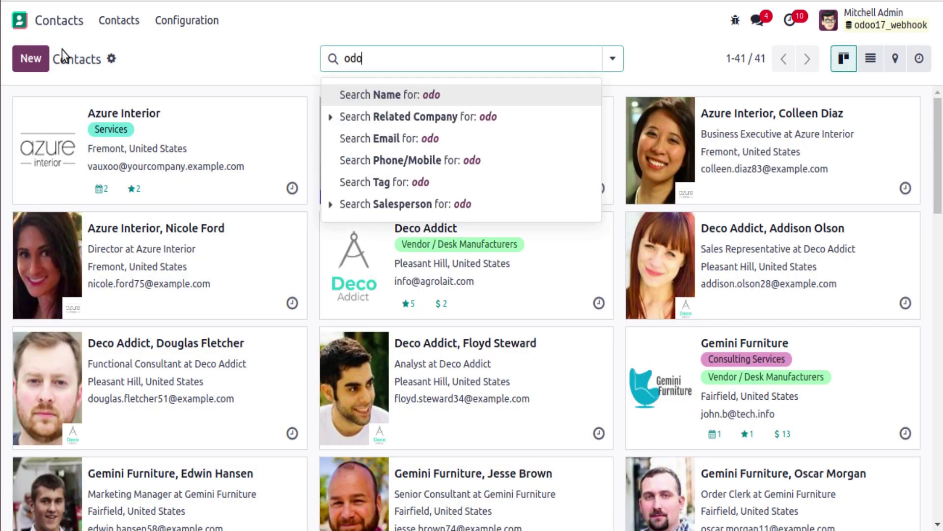
pyautogui.write('o 18')
pyautogui.press('Return')
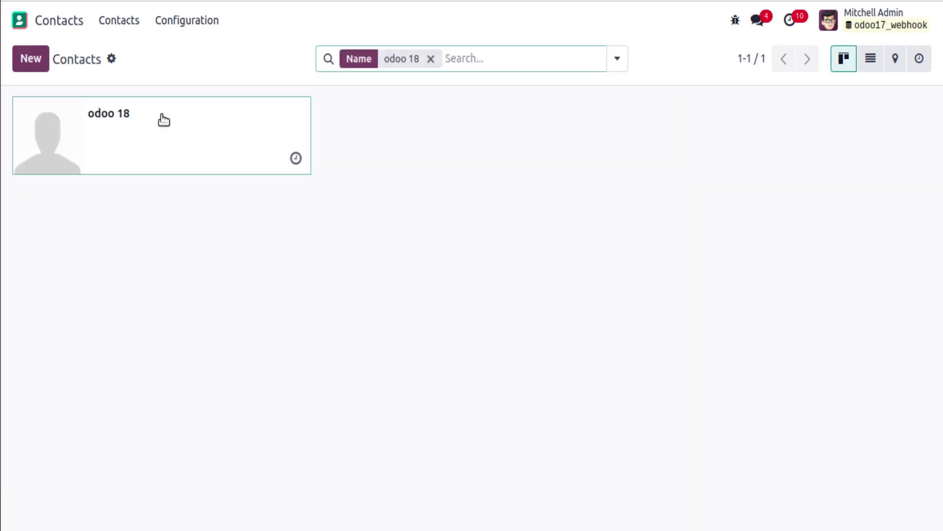
pyautogui.click(164, 120)
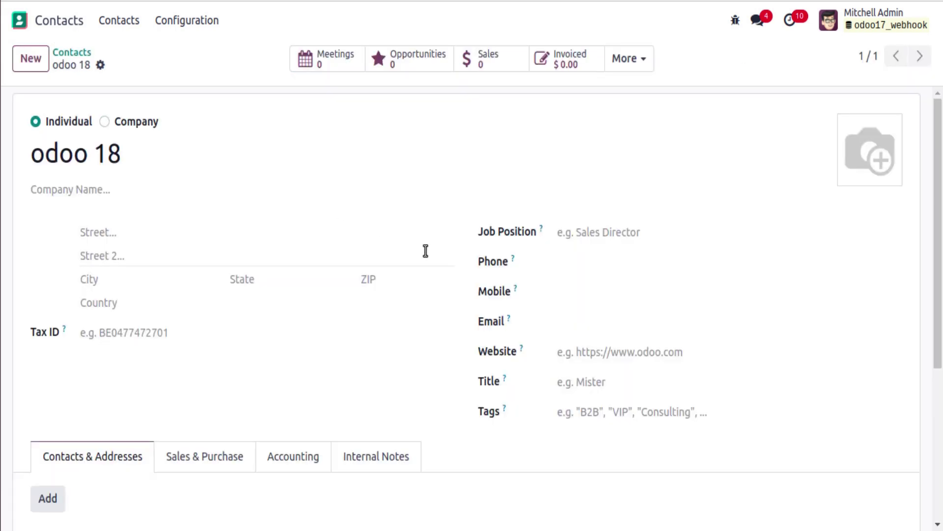
pyautogui.moveTo(514, 290)
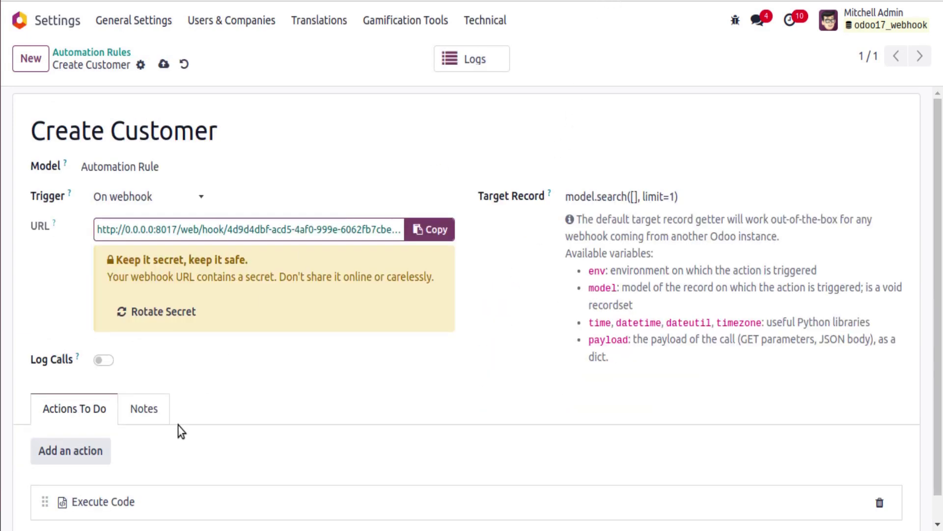
pyautogui.scroll(-1, 178, 431)
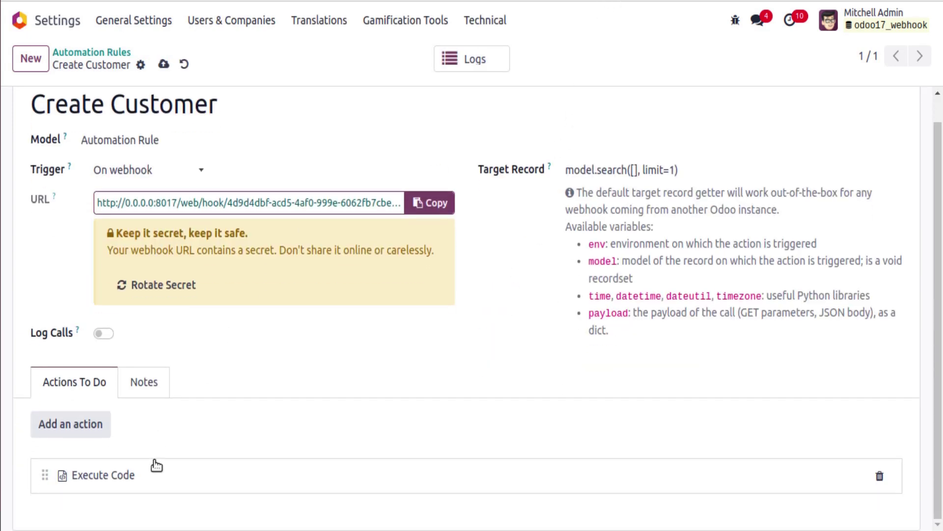
# Open the Execute Code action and add a phone mapping line to the vals dictionary.
pyautogui.click(131, 480)
pyautogui.scroll(-3, 229, 432)
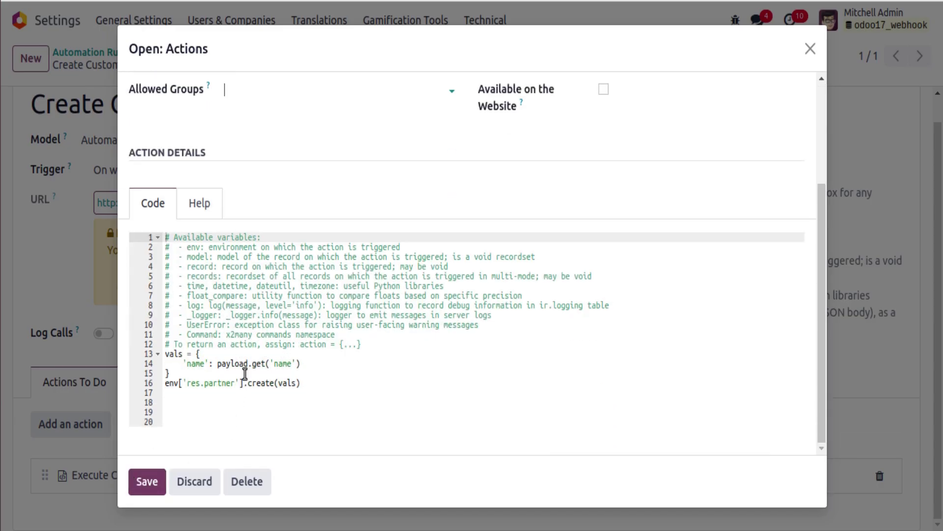
pyautogui.click(304, 365)
pyautogui.press('Return')
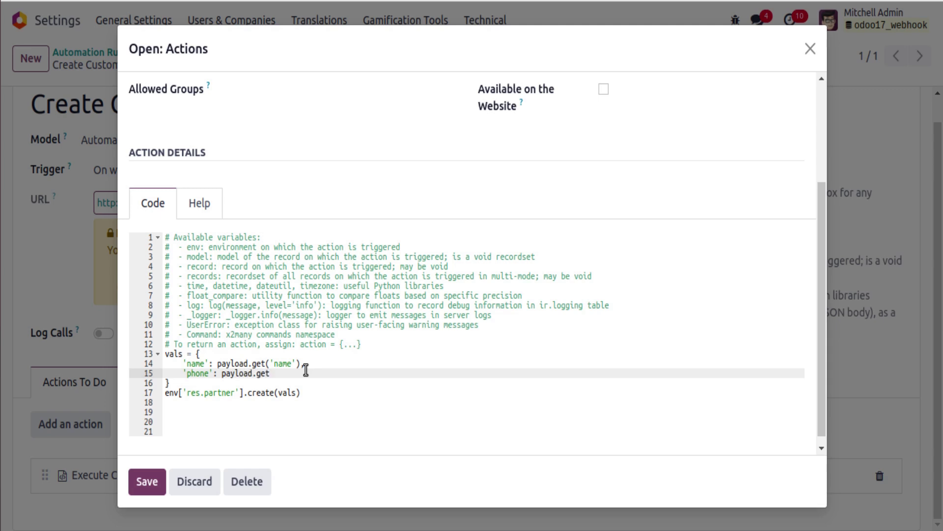
pyautogui.write("hone'),")
pyautogui.press('End')
pyautogui.write(',')
# Duplicate the phone mapping line twice below it.
pyautogui.moveTo(183, 373); pyautogui.dragTo(320, 373)
pyautogui.hotkey('ctrl', 'c')
pyautogui.click(322, 373)
pyautogui.press('Return')
pyautogui.hotkey('ctrl', 'v')
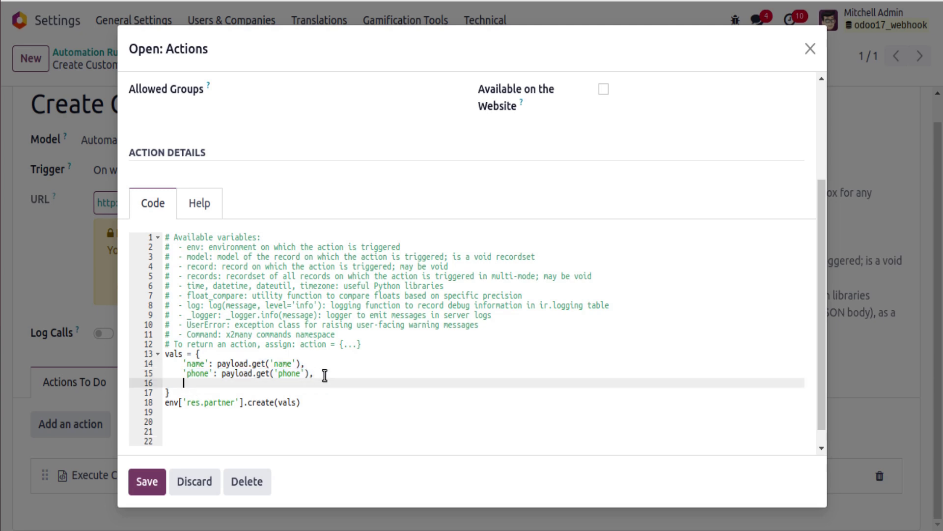
pyautogui.press('Return')
pyautogui.hotkey('ctrl', 'v')
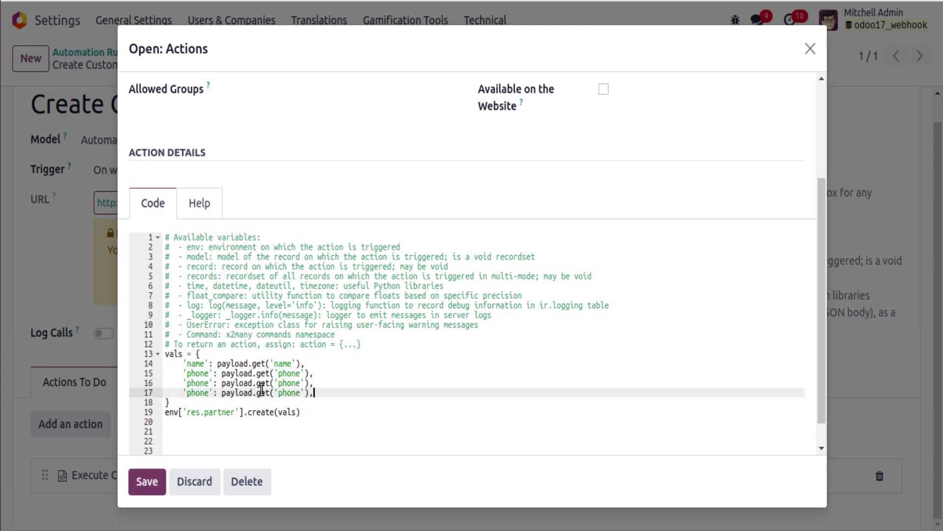
# Turn the two copies into mobile and email mappings with matching payload lookups.
pyautogui.doubleClick(207, 382)
pyautogui.write('mobile')
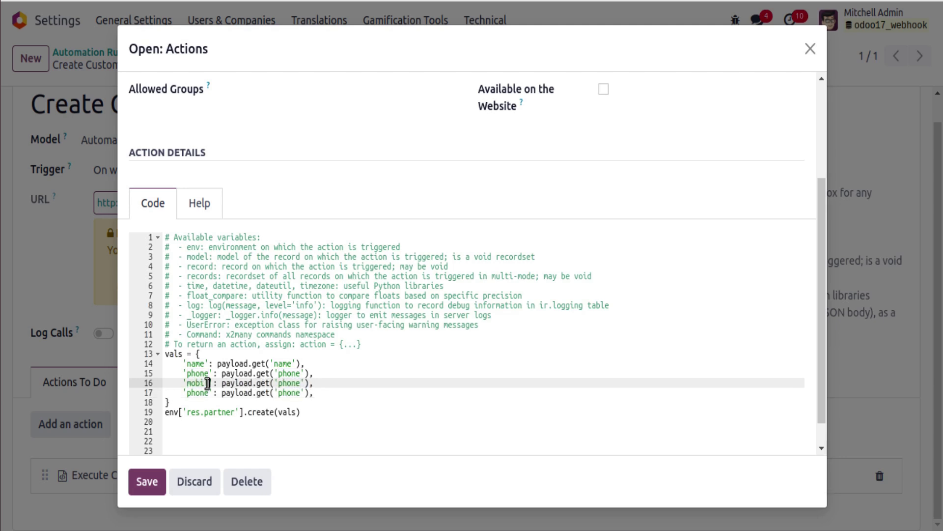
pyautogui.doubleClick(200, 392)
pyautogui.write('email')
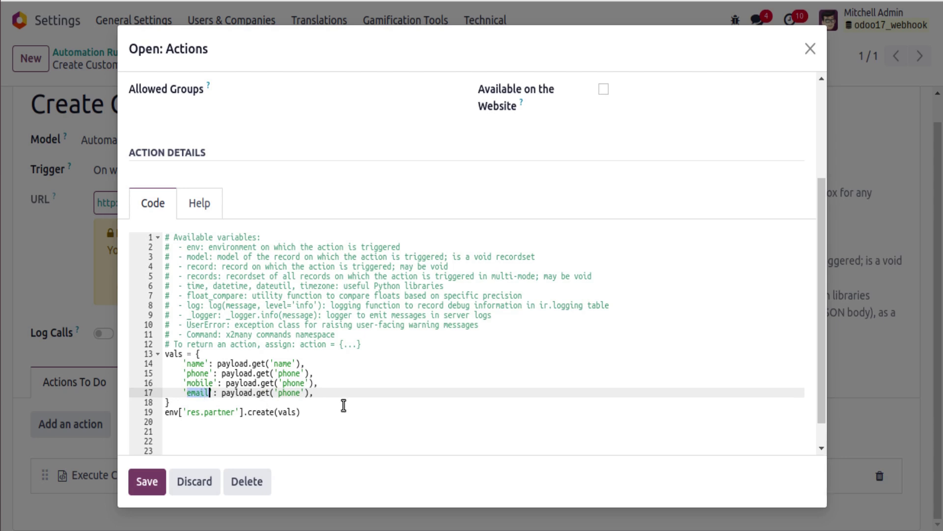
pyautogui.doubleClick(291, 392)
pyautogui.write('email')
pyautogui.click(197, 383)
pyautogui.doubleClick(198, 383)
pyautogui.hotkey('ctrl', 'c')
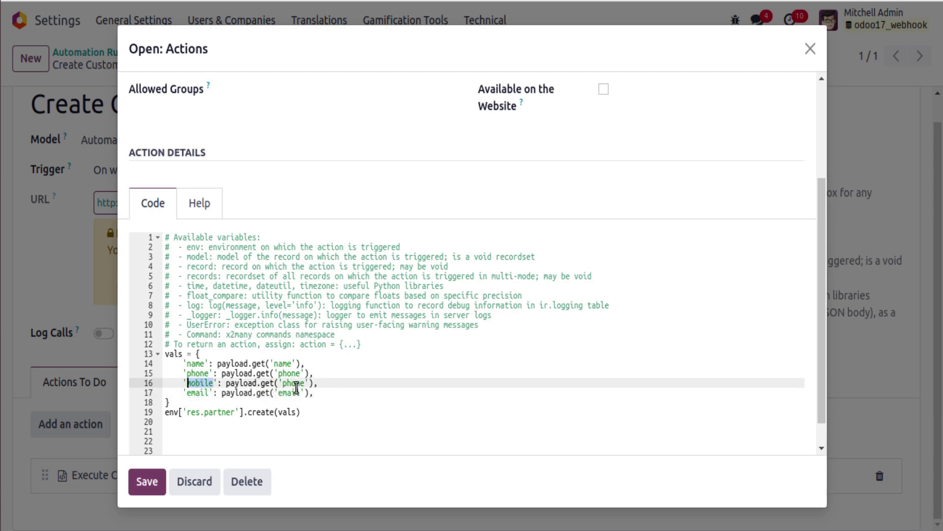
pyautogui.doubleClick(295, 383)
pyautogui.hotkey('ctrl', 'v')
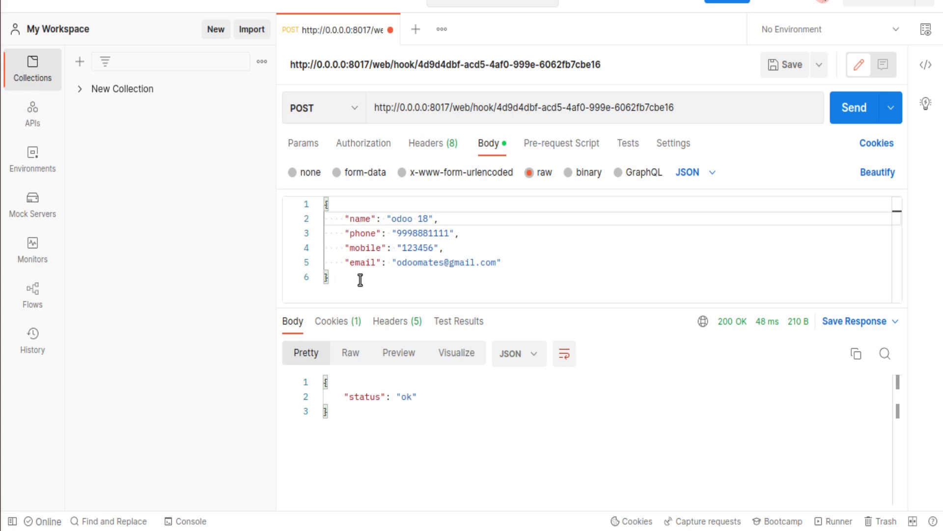
# Compare the vals dictionary against the JSON body and save the action.
pyautogui.moveTo(360, 279); pyautogui.dragTo(317, 207)
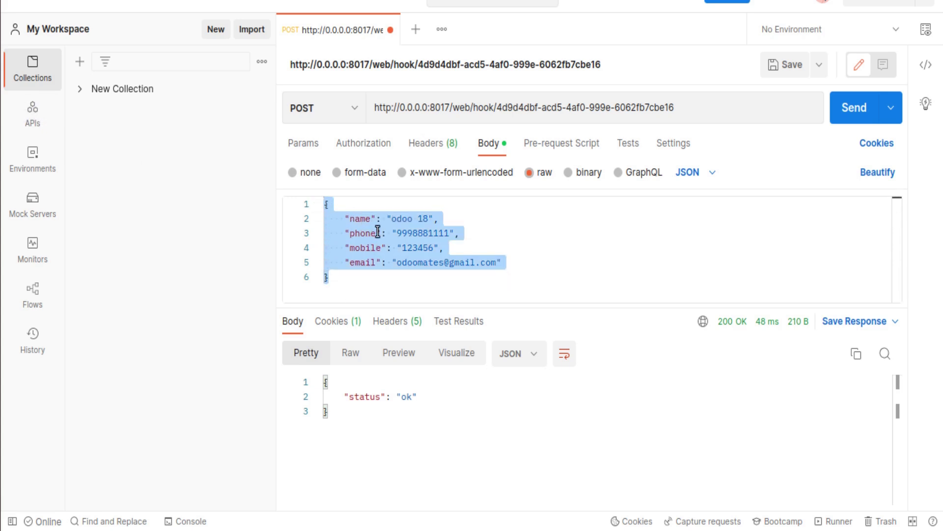
pyautogui.click(4, 60)
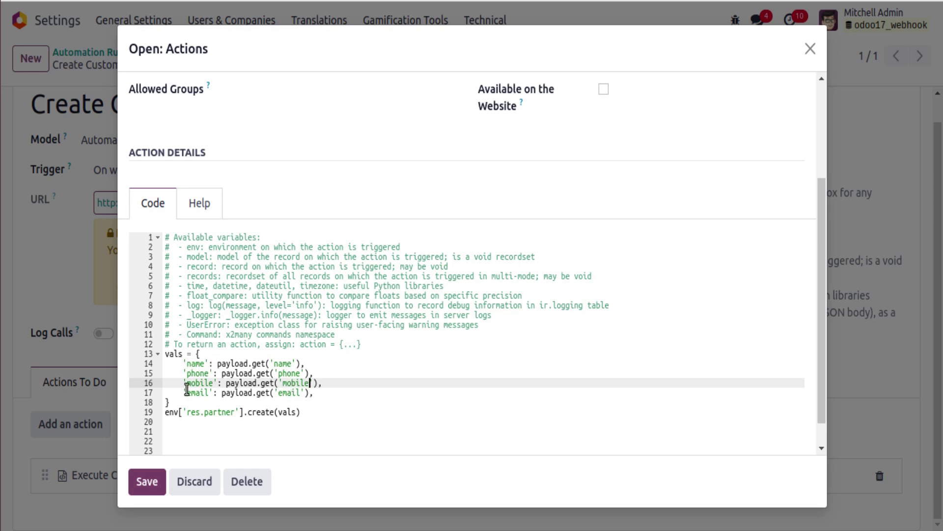
pyautogui.moveTo(166, 402); pyautogui.dragTo(156, 354)
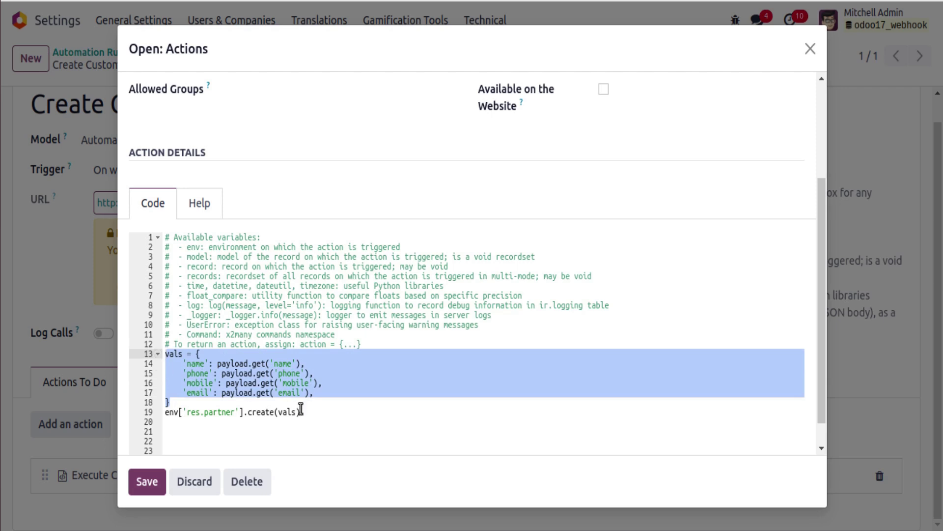
pyautogui.click(146, 481)
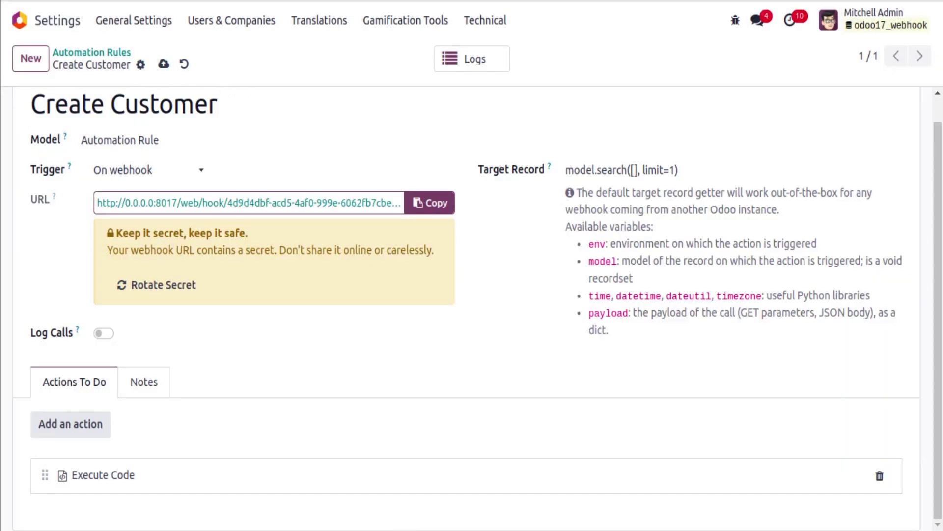
# Rename the Postman payload to 'odoo mates videos' and send it to the webhook.
pyautogui.hotkey('alt', 'Tab')
pyautogui.doubleClick(423, 218)
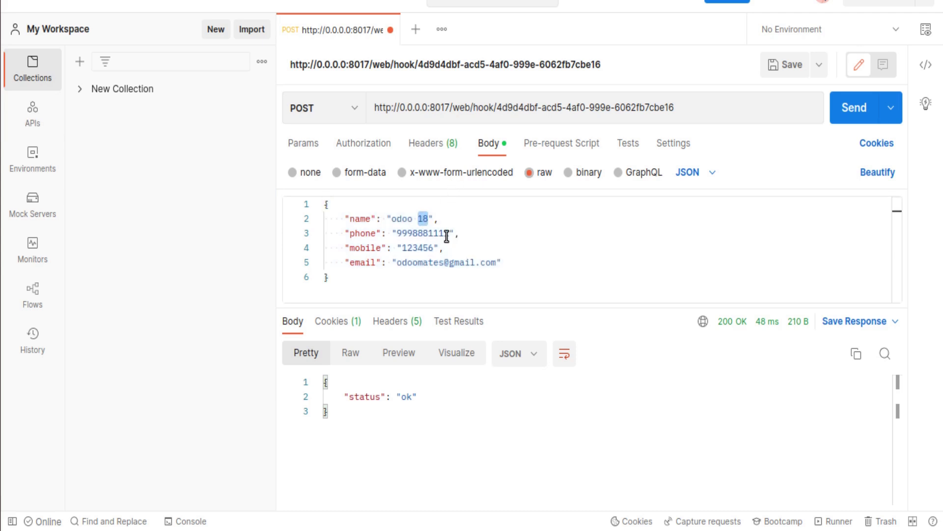
pyautogui.write('mates vide')
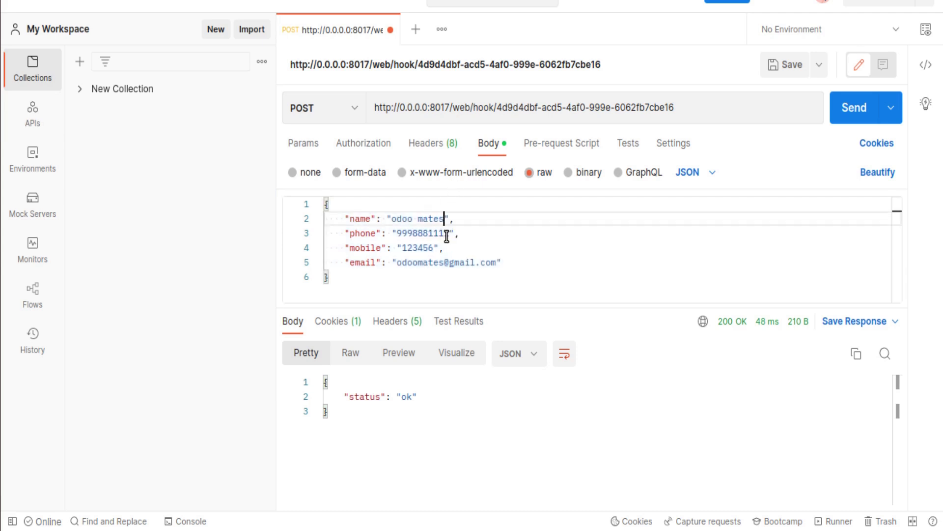
pyautogui.write('os')
pyautogui.click(866, 121)
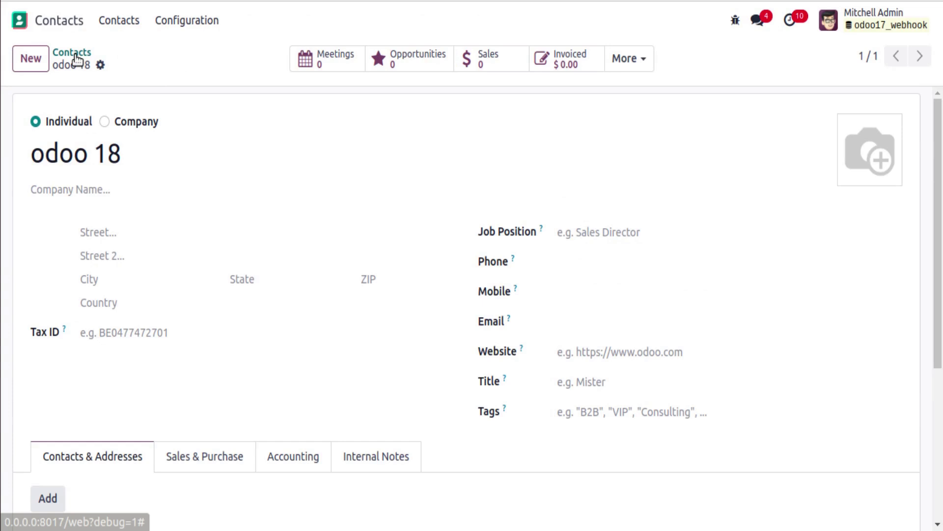
# Go to Odoo Contacts, clear the old filter and start searching for the new contact.
pyautogui.click(74, 53)
pyautogui.press('BackSpace')
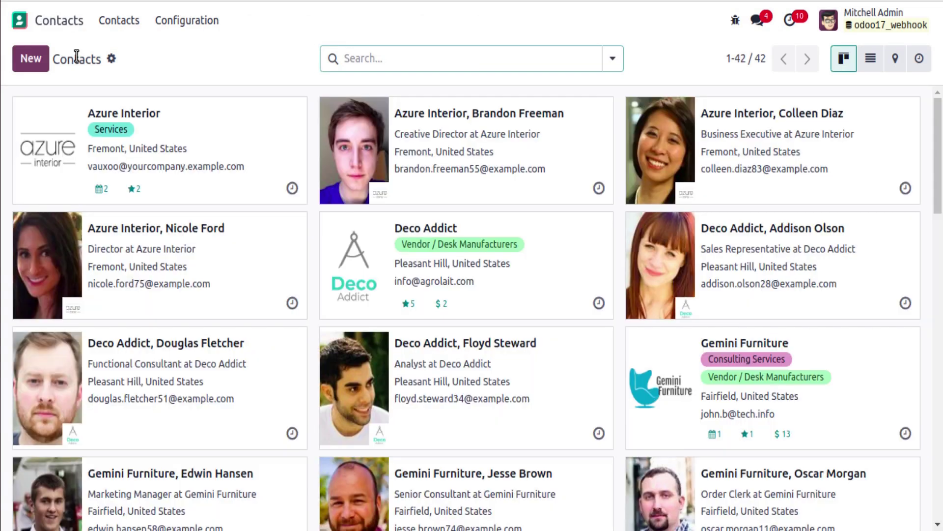
pyautogui.write('odoo mat')
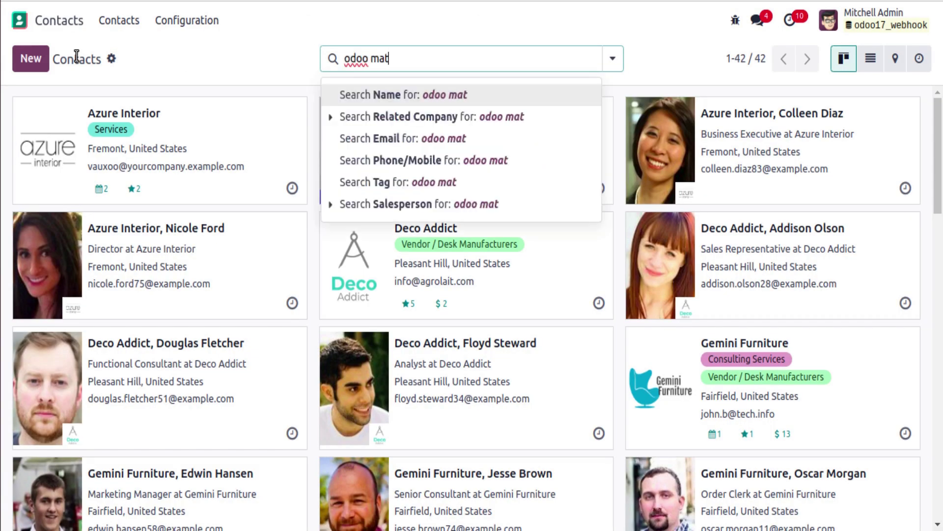
pyautogui.write('es vieos')
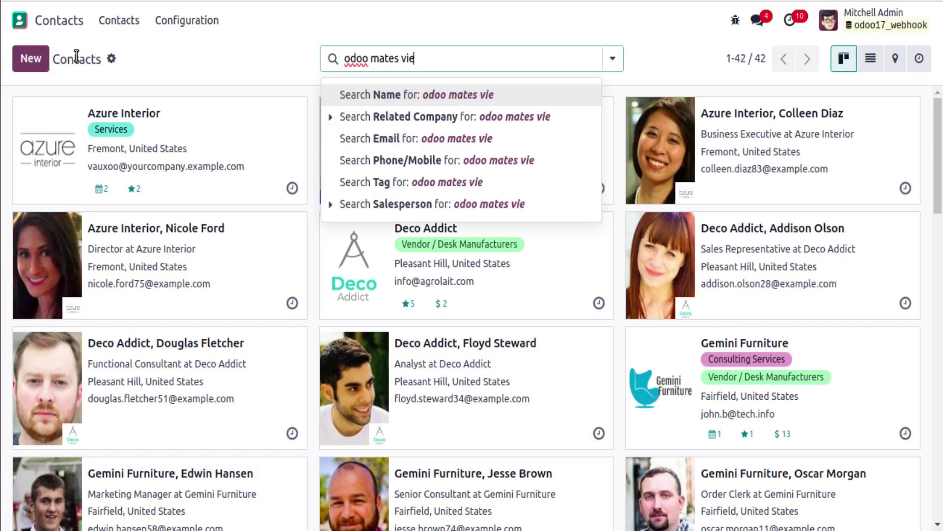
pyautogui.press('BackSpace')
pyautogui.press('BackSpace')
pyautogui.press('BackSpace')
pyautogui.write('deos')
pyautogui.press('Return')
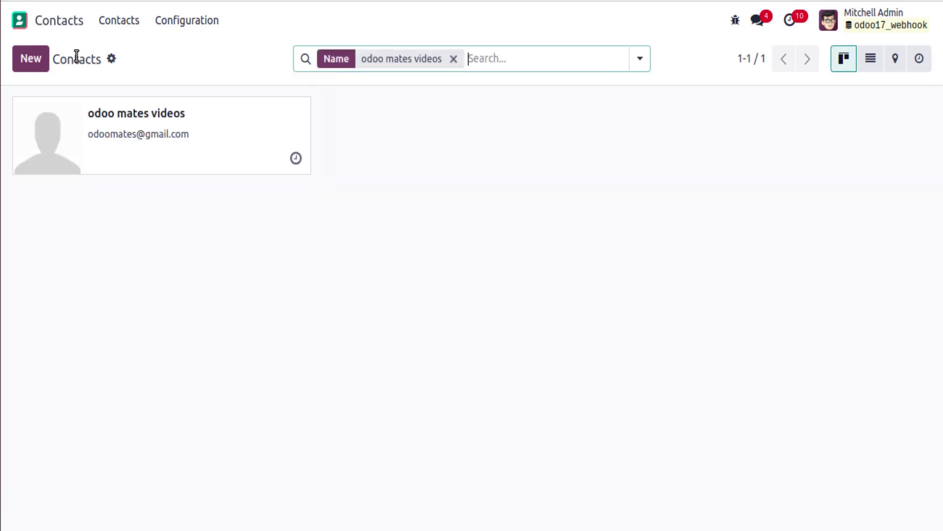
pyautogui.click(176, 172)
pyautogui.moveTo(511, 265)
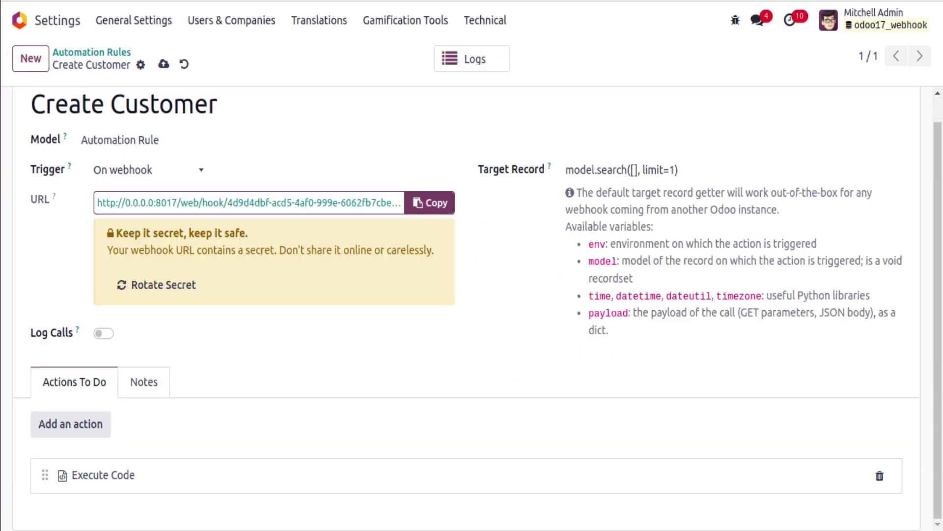
# From the Create Customer rule, open the Execute Code action under Actions To Do.
pyautogui.scroll(1, 223, 186)
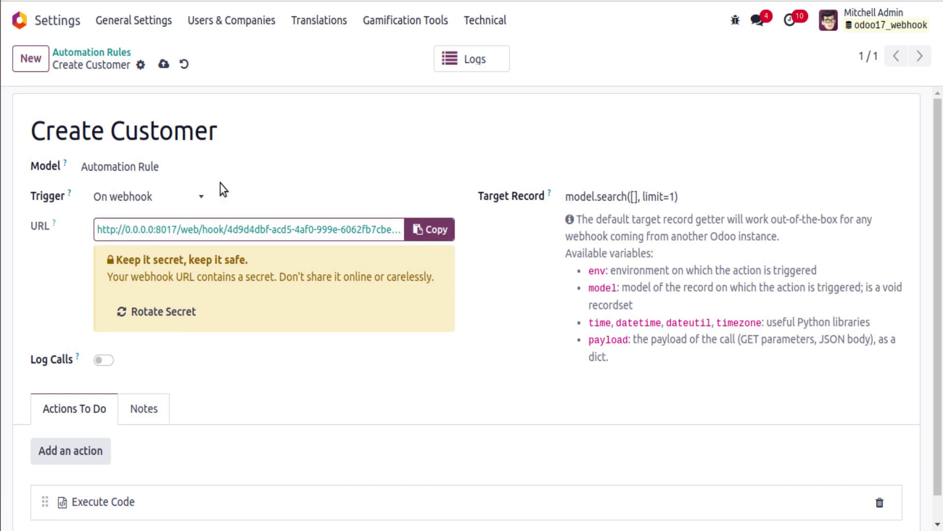
pyautogui.tripleClick(137, 147)
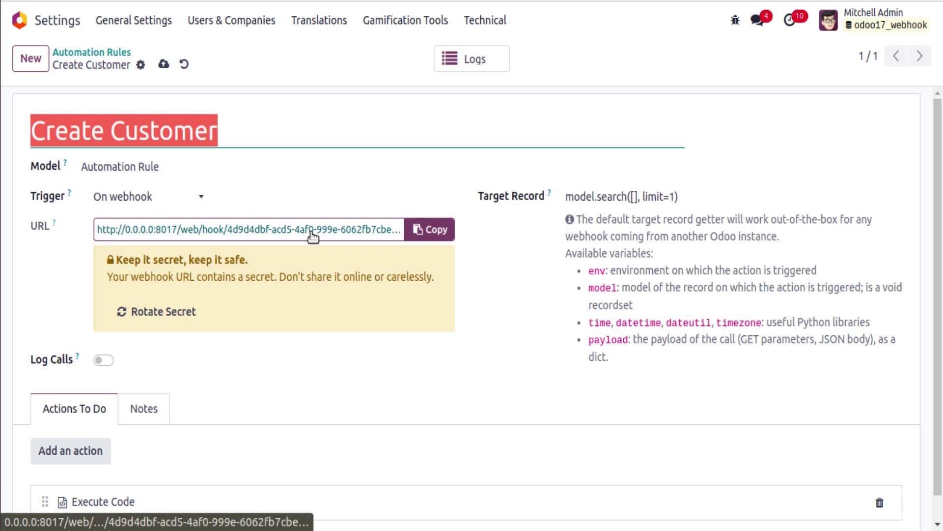
pyautogui.moveTo(564, 199); pyautogui.dragTo(737, 193)
pyautogui.scroll(-1, 246, 334)
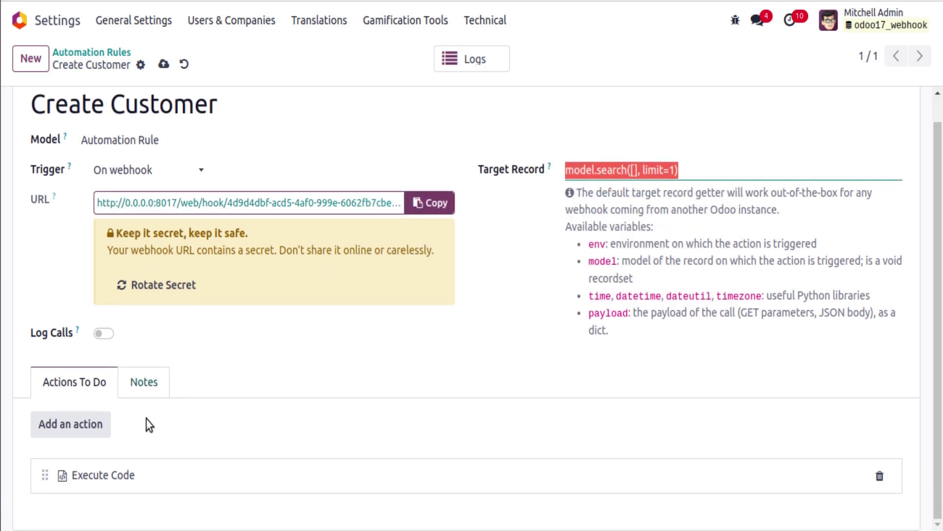
pyautogui.click(117, 479)
pyautogui.scroll(-3, 675, 143)
# Try deleting the vals dictionary and passing payload to create(), then restore it.
pyautogui.moveTo(169, 374); pyautogui.dragTo(147, 328)
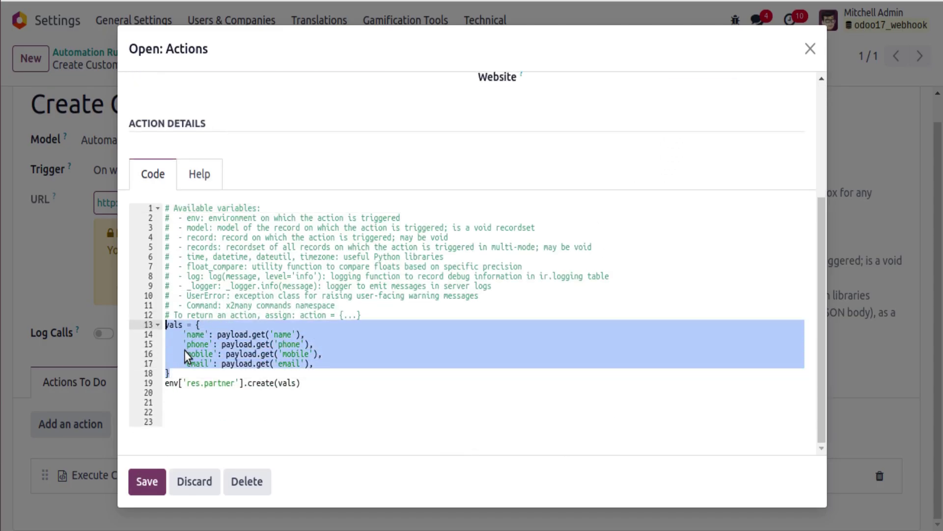
pyautogui.press('BackSpace')
pyautogui.press('BackSpace')
pyautogui.doubleClick(282, 383)
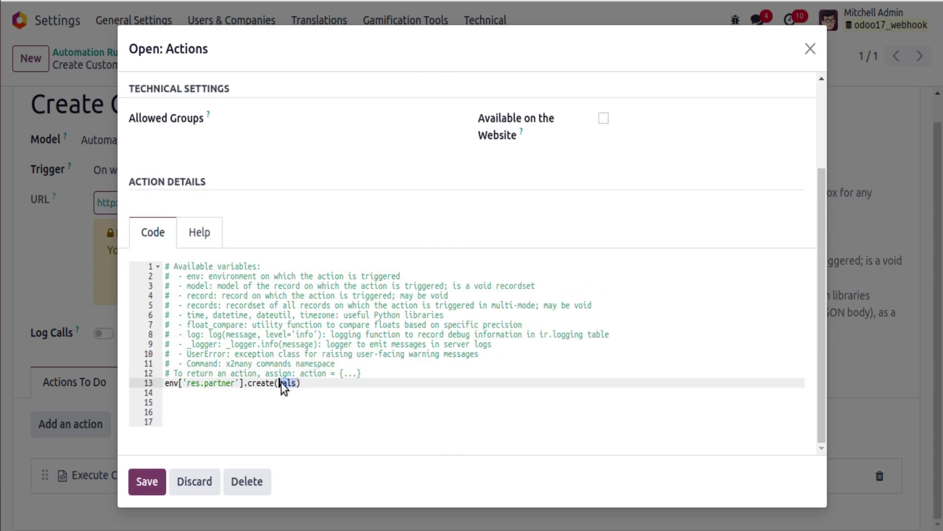
pyautogui.write('payload')
pyautogui.doubleClick(282, 383)
pyautogui.write('vals')
pyautogui.press('Up')
pyautogui.press('End')
pyautogui.write("vals = {     'name': payload.get('name'),     'phone': payload.get('phone'),     'mobile': payload.get('mobile'),     'email': payload.get('email'), }")
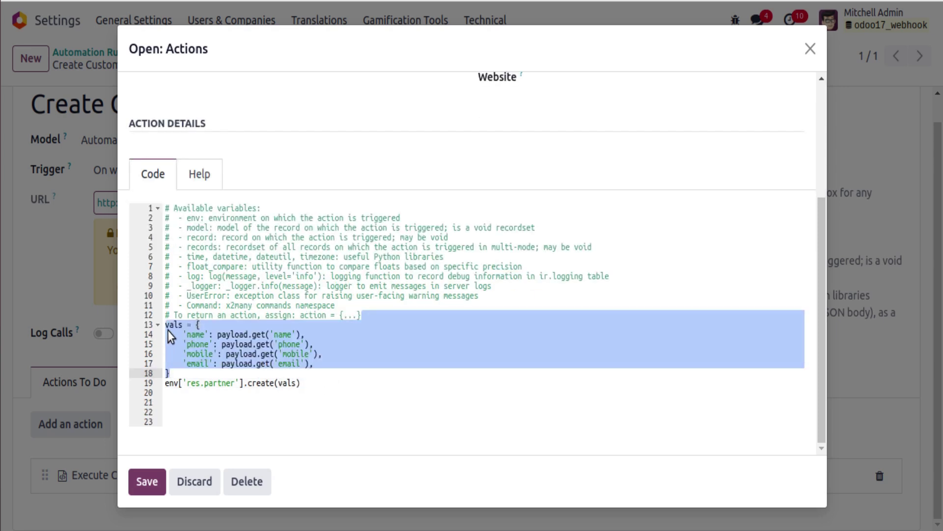
# Delete the vals dictionary, call env['res.partner'].create(payload) and save the action.
pyautogui.click(179, 336)
pyautogui.moveTo(180, 336); pyautogui.dragTo(217, 363)
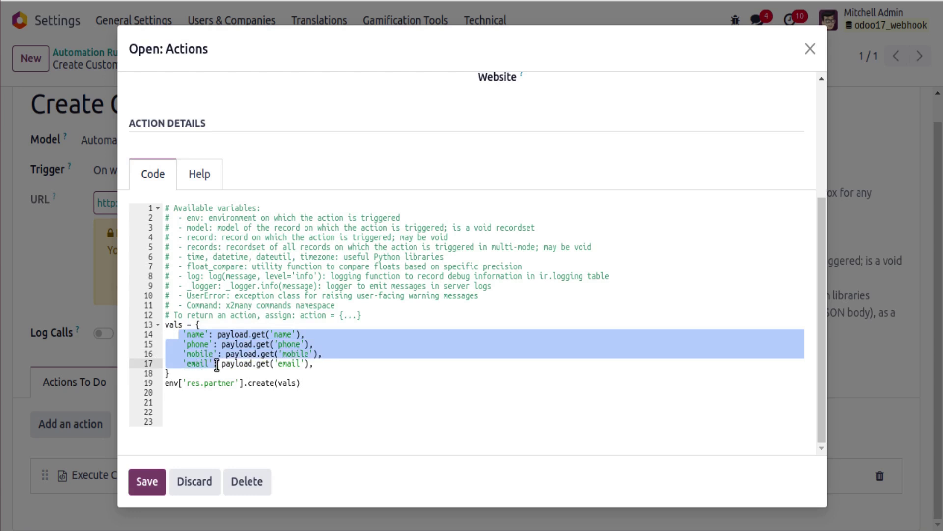
pyautogui.click(217, 373)
pyautogui.moveTo(169, 373); pyautogui.dragTo(161, 331)
pyautogui.press('BackSpace')
pyautogui.doubleClick(282, 383)
pyautogui.write('payload')
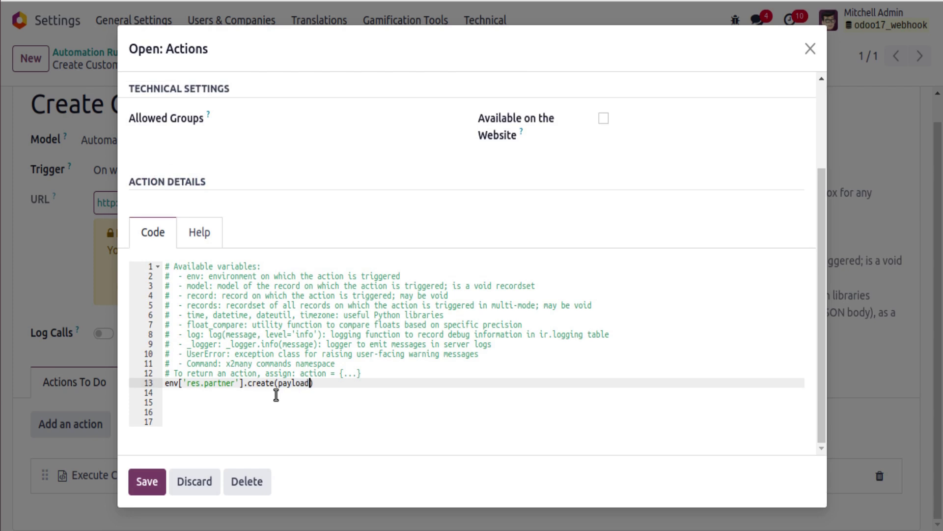
pyautogui.click(140, 479)
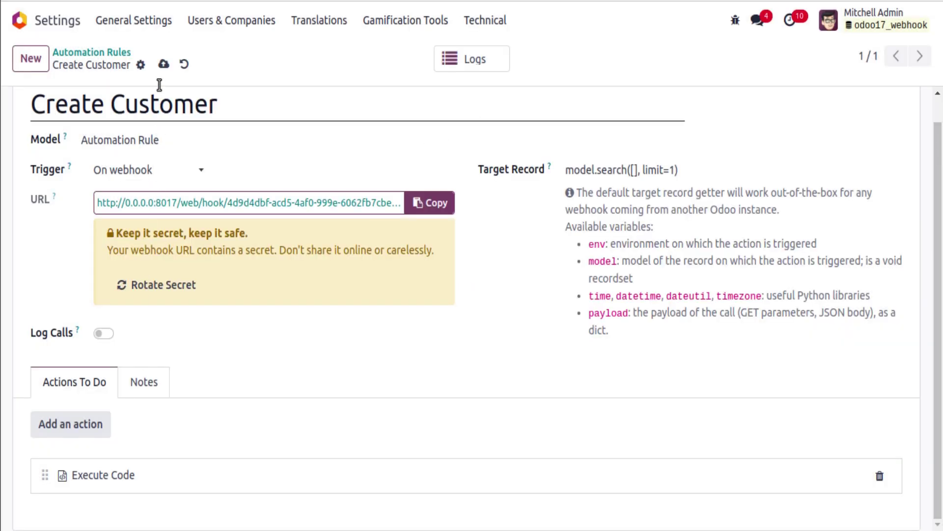
# Add "website": "odoomates.tech" to the JSON body and resend it, getting 200 OK.
pyautogui.click(549, 266)
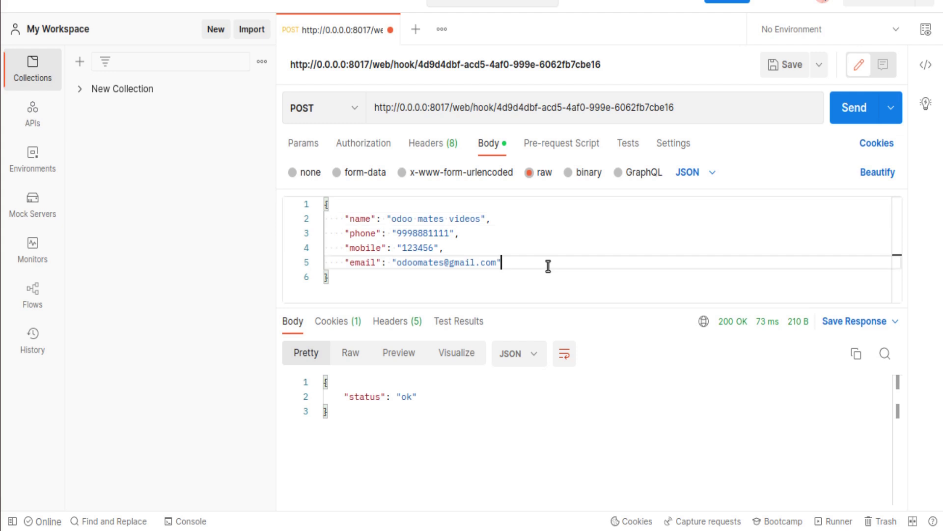
pyautogui.press('Return')
pyautogui.write('"website')
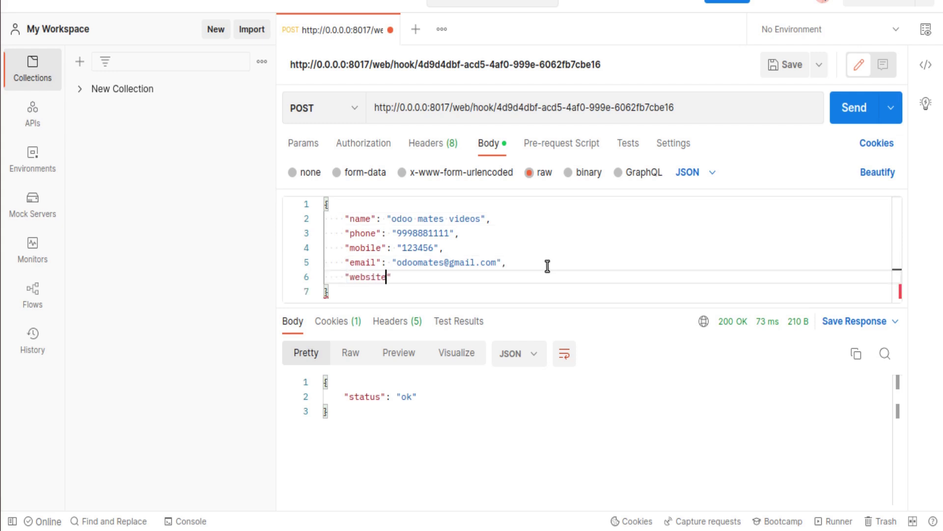
pyautogui.write('": "odoomates.t')
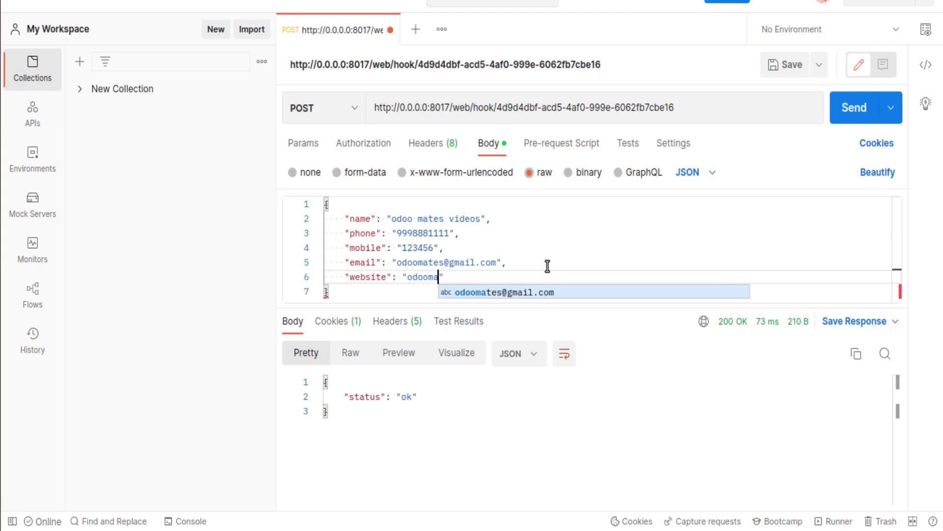
pyautogui.write('eh')
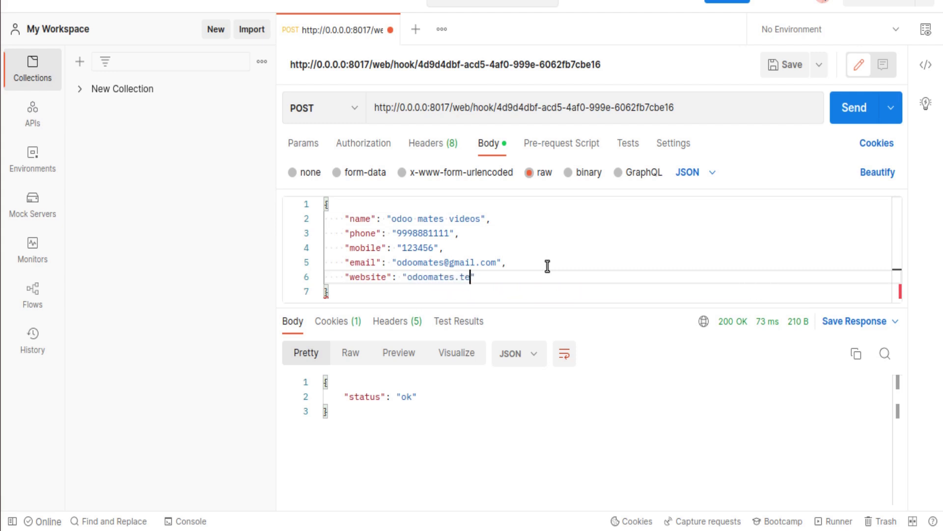
pyautogui.click(854, 106)
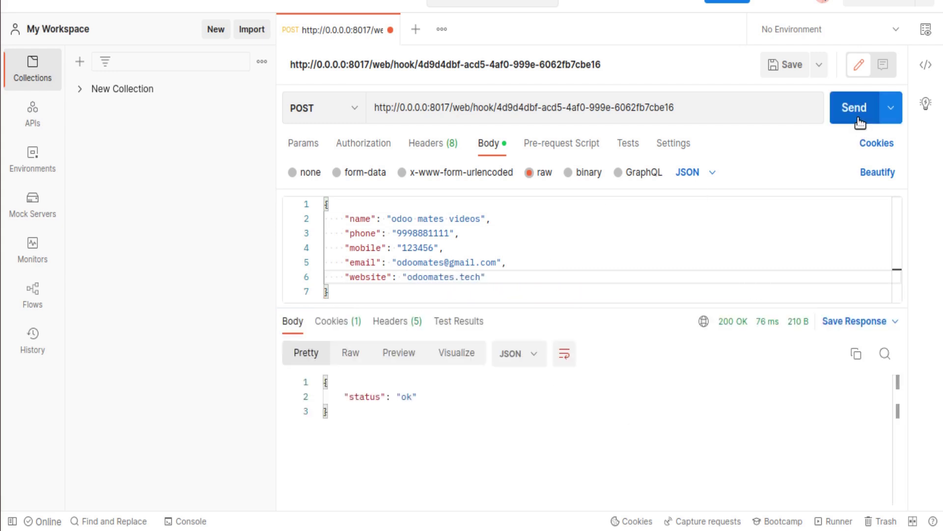
pyautogui.moveTo(391, 219); pyautogui.dragTo(482, 219)
pyautogui.hotkey('alt', 'Tab')
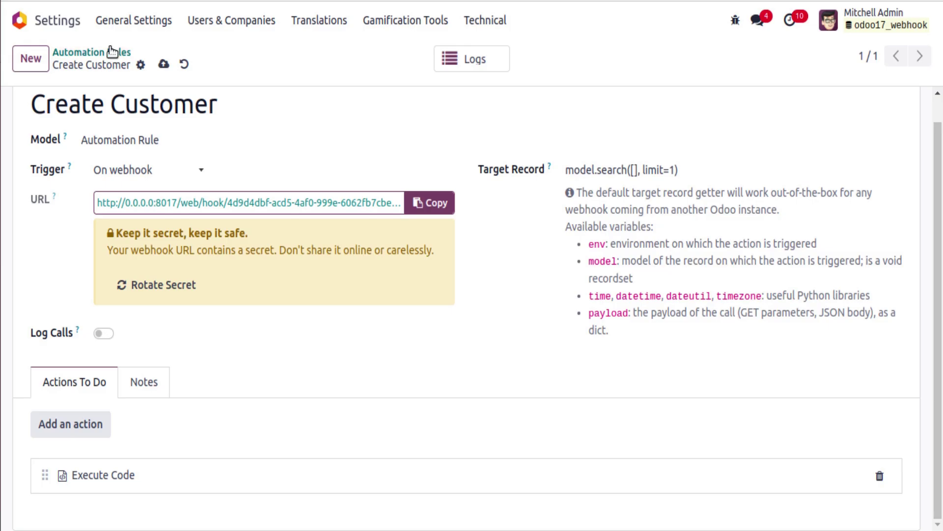
pyautogui.hotkey('ctrl', 'Tab')
pyautogui.click(74, 51)
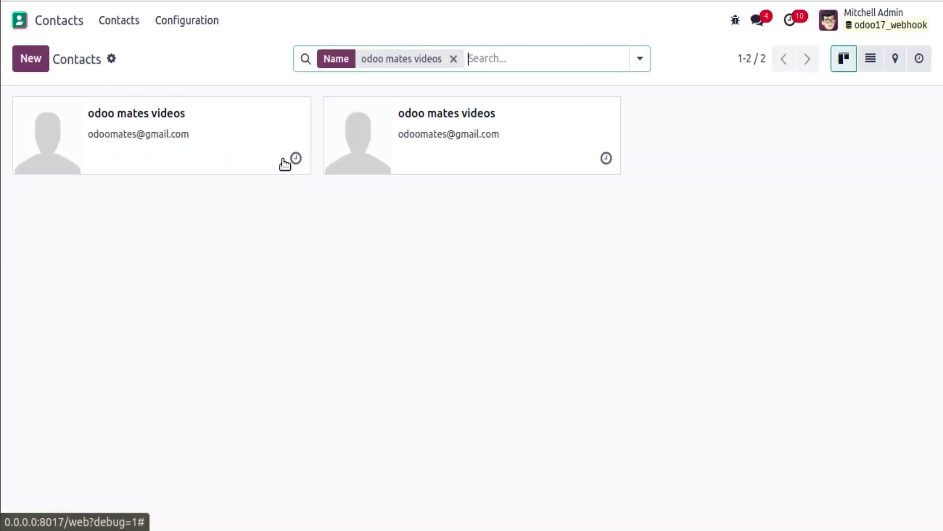
pyautogui.click(443, 150)
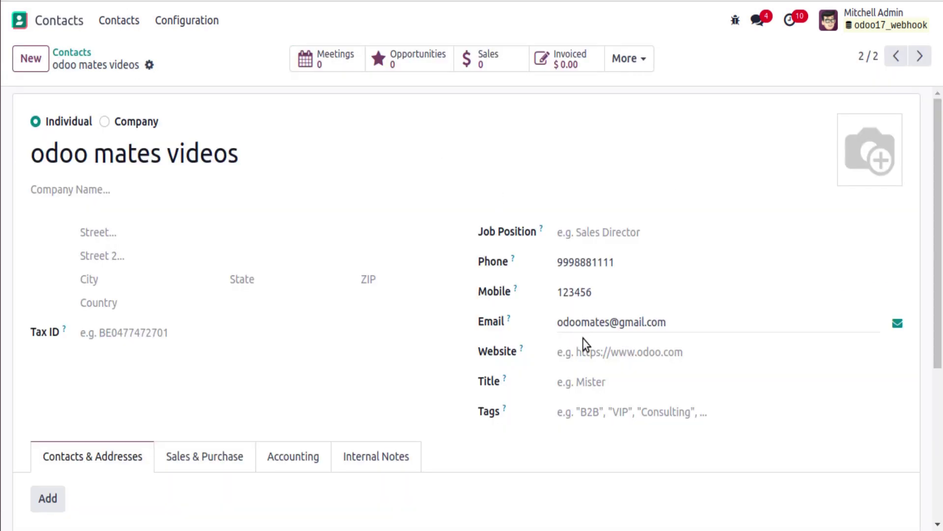
pyautogui.click(896, 57)
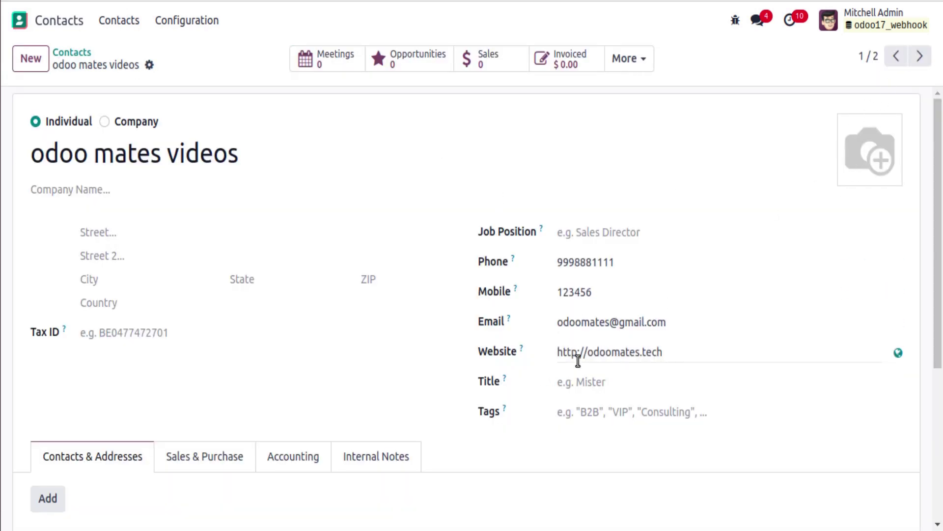
pyautogui.moveTo(543, 227)
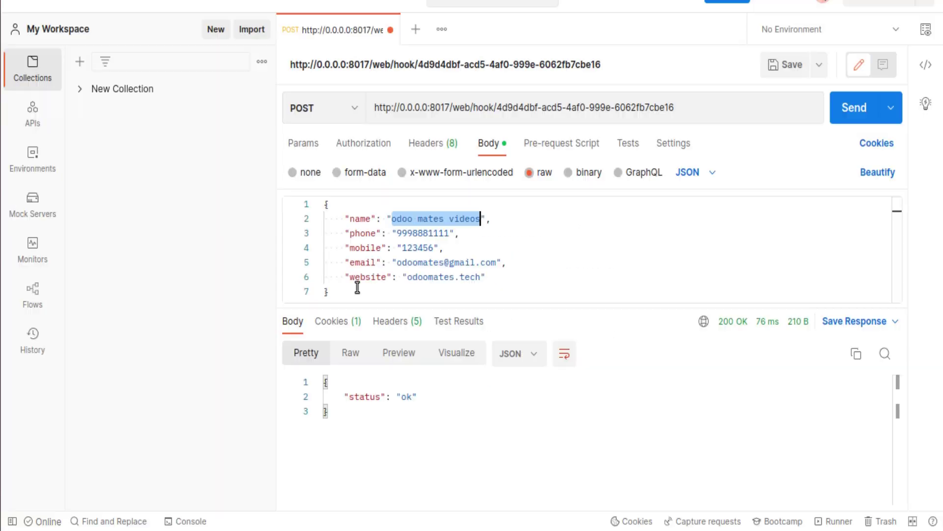
pyautogui.click(505, 277)
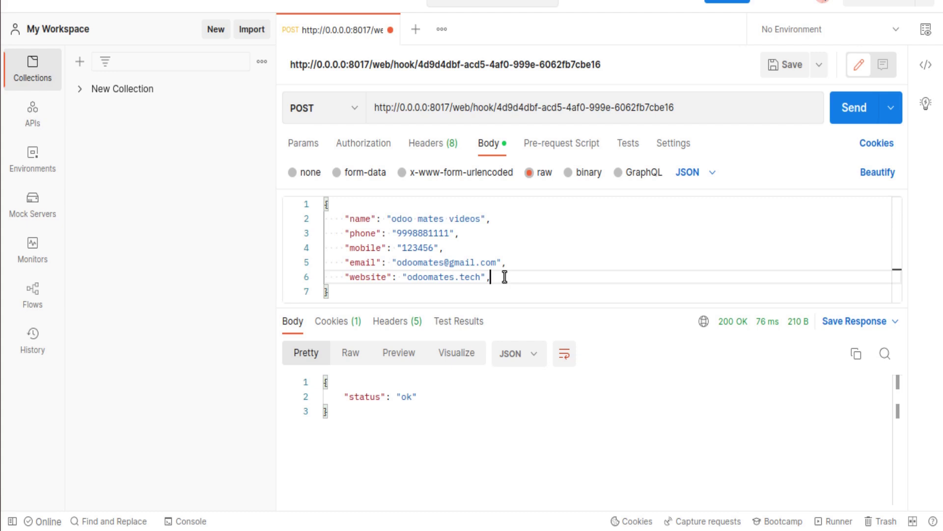
# Add "function": "exploring odoo erp" to the JSON body and send the request.
pyautogui.press('Return')
pyautogui.write('"')
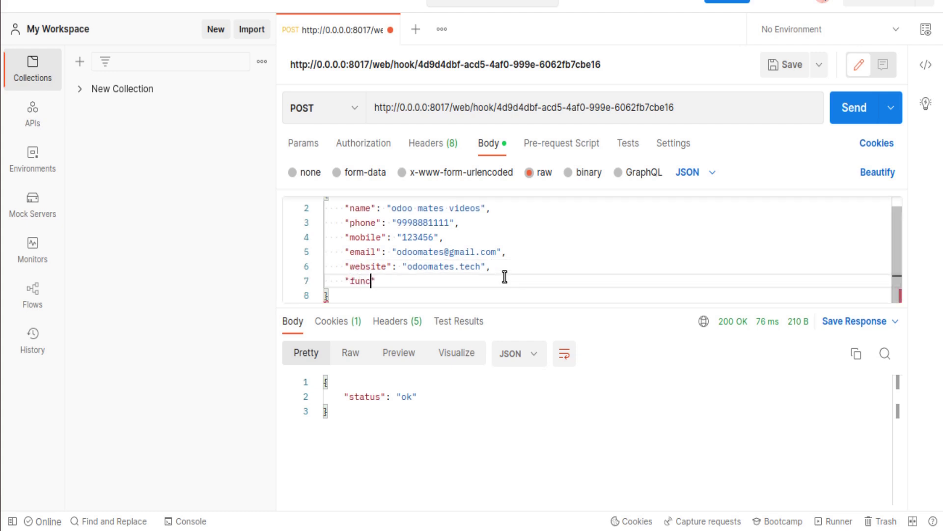
pyautogui.write('funcritio')
pyautogui.write('"explorint')
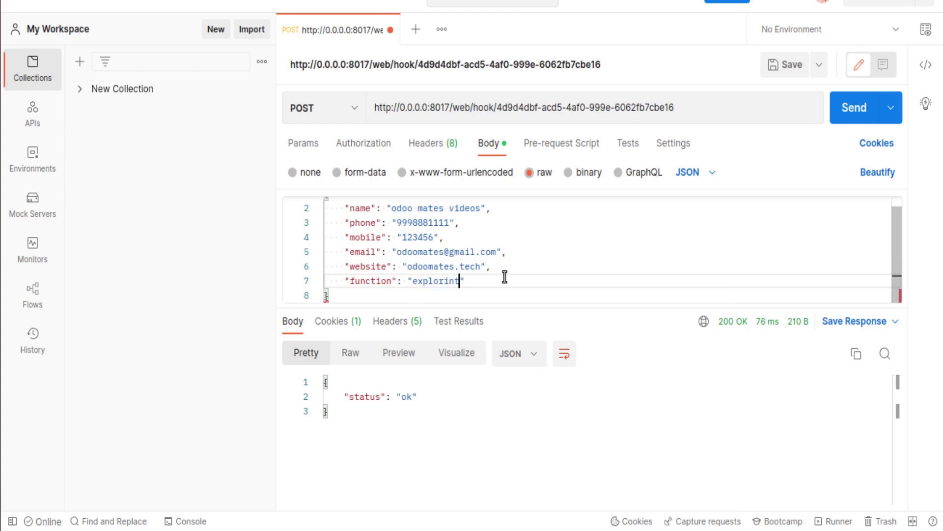
pyautogui.write(' odoo er')
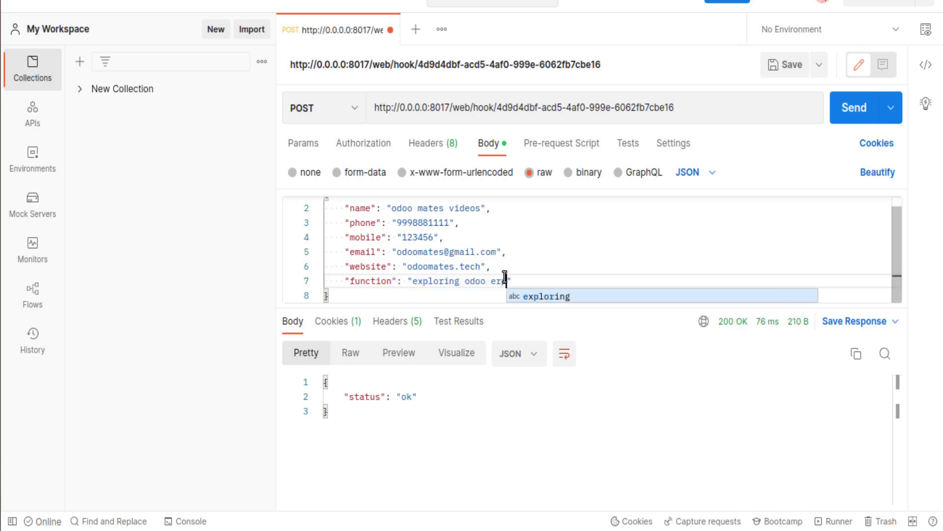
pyautogui.write('p')
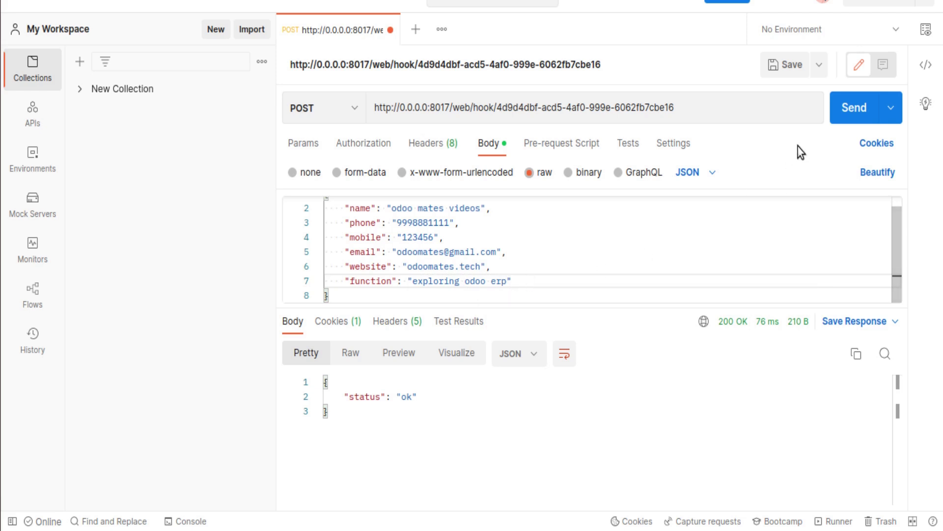
pyautogui.click(844, 118)
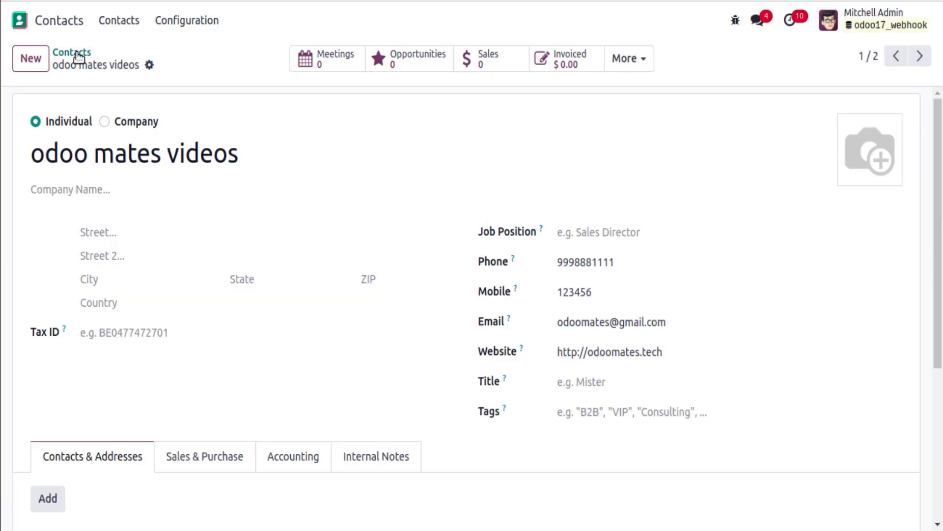
# Open the newest odoo mates videos contact in Odoo to check its job position.
pyautogui.click(79, 58)
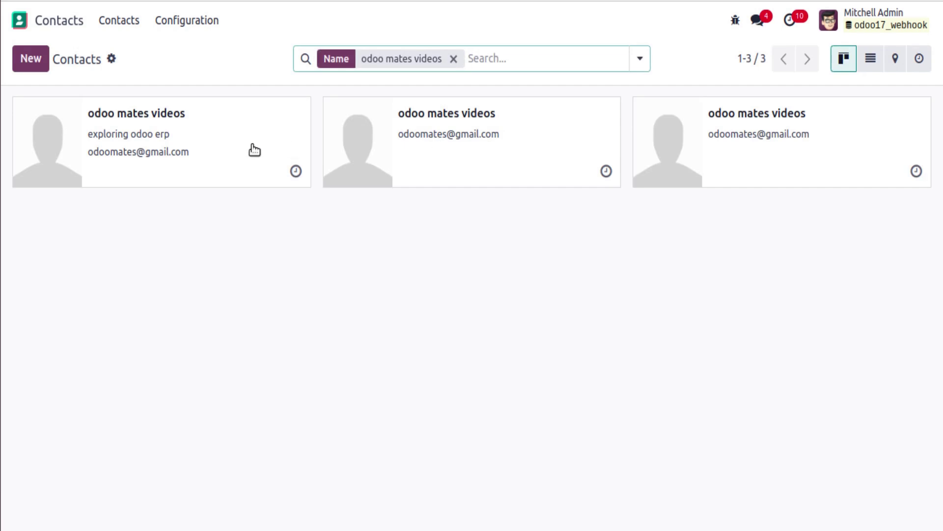
pyautogui.click(115, 139)
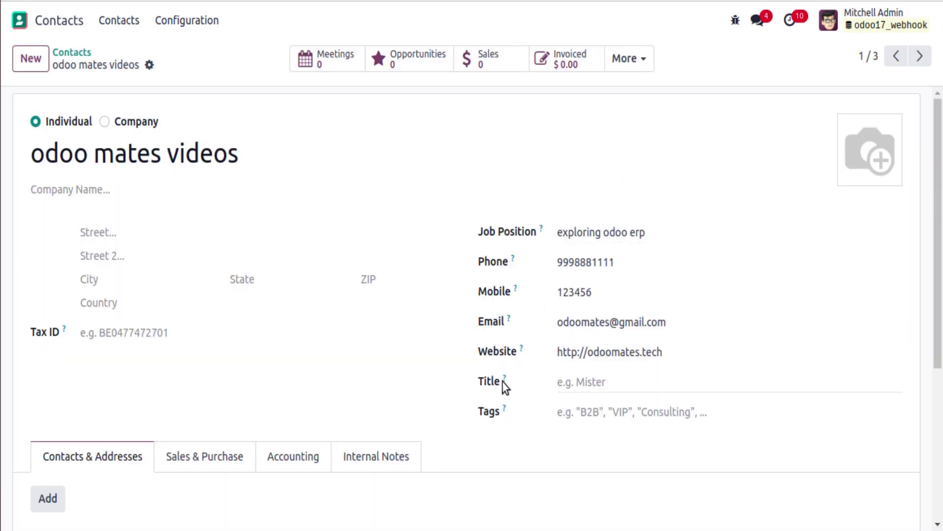
pyautogui.hotkey('alt', 'Tab')
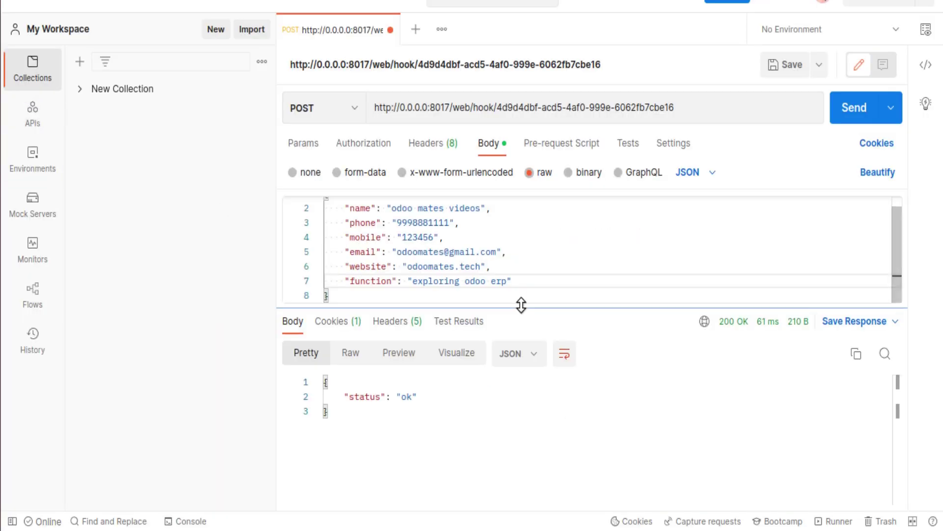
# Append "title": "am my boss" to the JSON body and resend, which returns a 500 error.
pyautogui.write(',')
pyautogui.press('Return')
pyautogui.write('"titl')
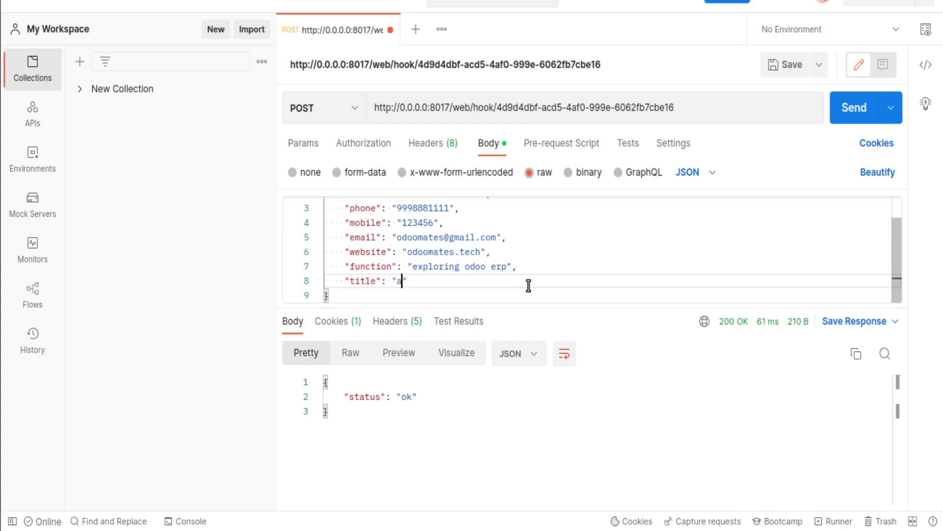
pyautogui.write('e": "am my bo')
pyautogui.click(850, 111)
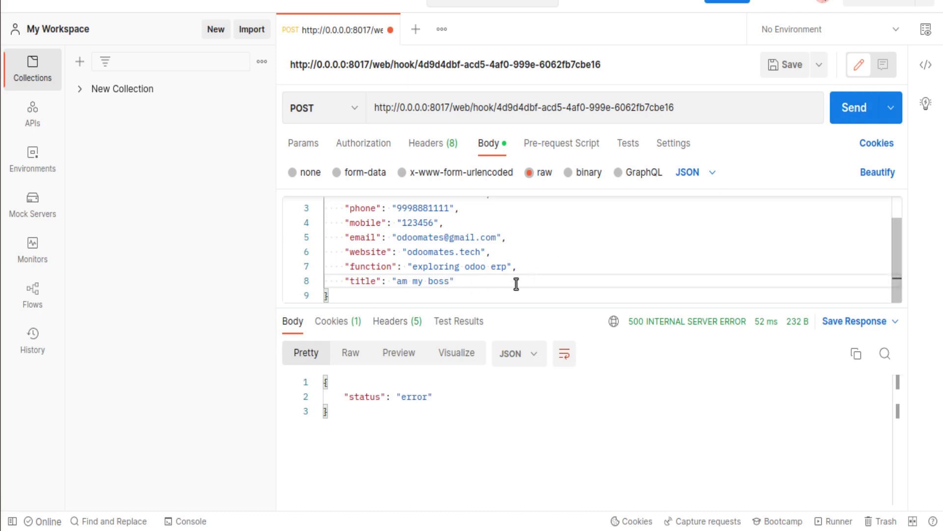
# Point out the 500 error status and the title key in the request, comparing with the contact form.
pyautogui.doubleClick(413, 396)
pyautogui.hotkey('alt', 'Tab')
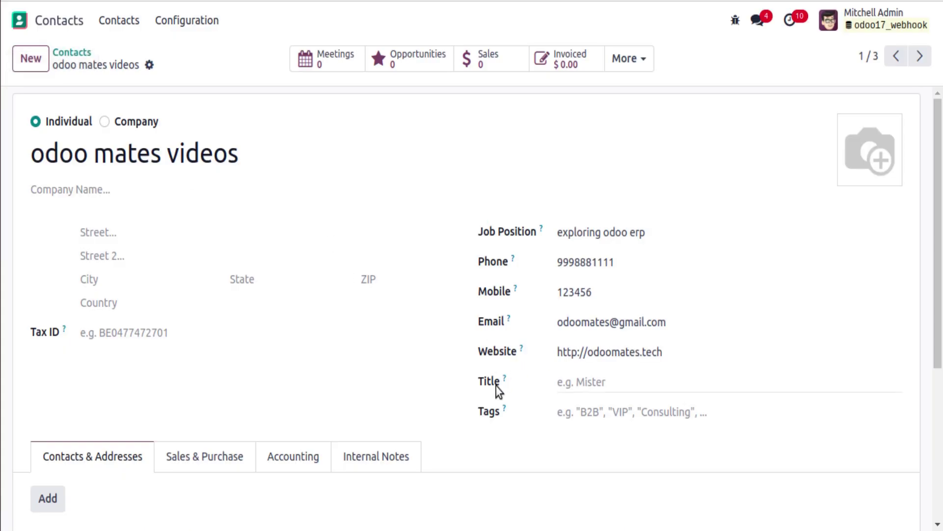
pyautogui.moveTo(506, 376)
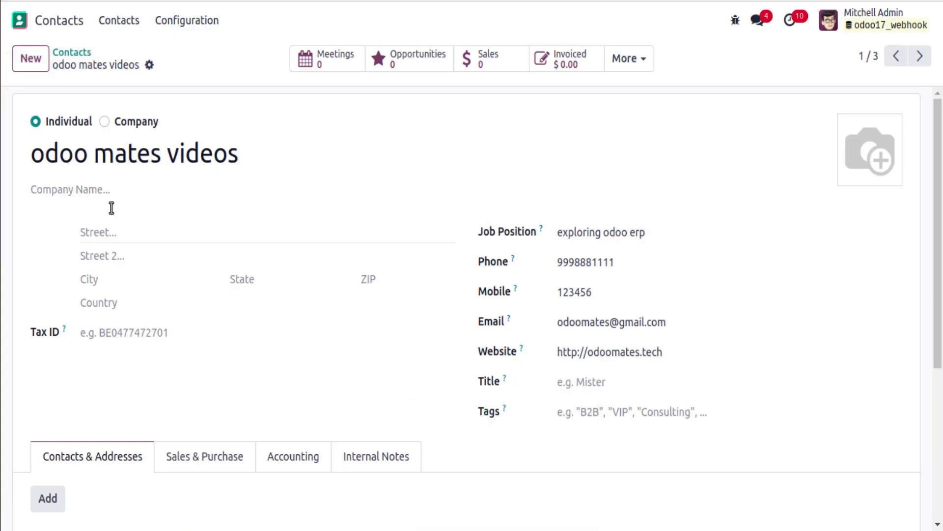
pyautogui.hotkey('alt', 'Tab')
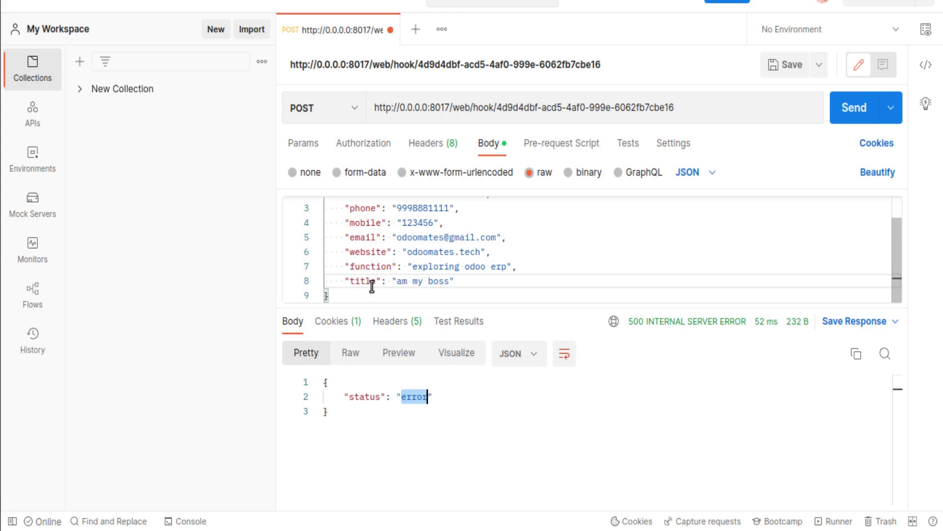
pyautogui.doubleClick(371, 283)
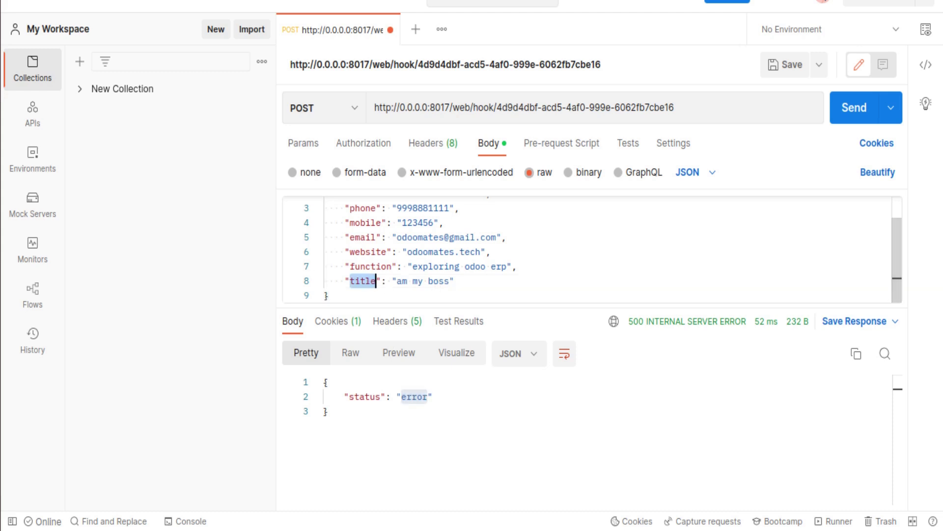
# Set the odoo mates videos contact's Title to Professor from the existing titles.
pyautogui.click(4, 60)
pyautogui.click(587, 382)
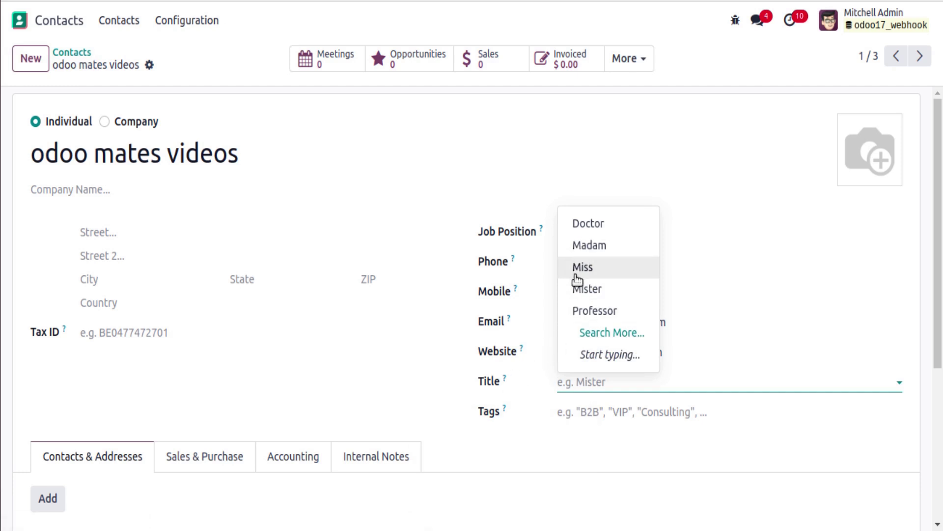
pyautogui.click(512, 383)
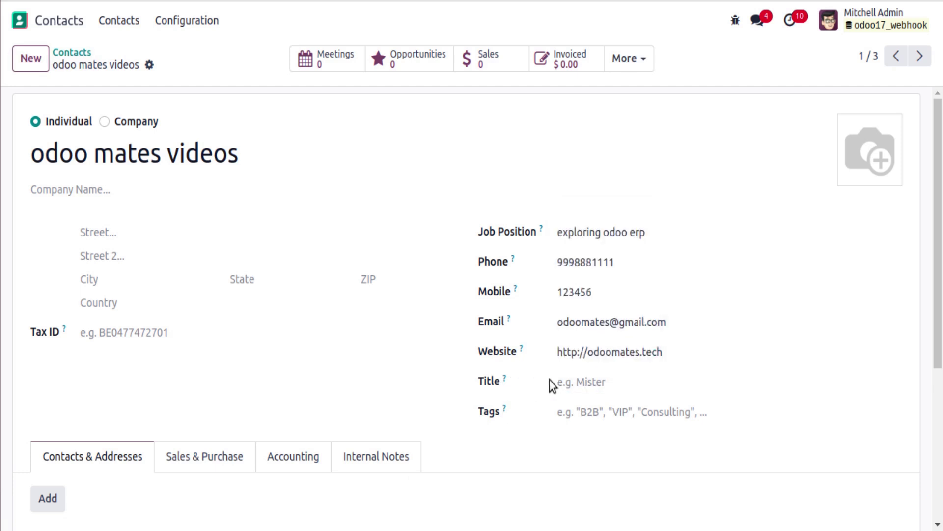
pyautogui.scroll(-4, 592, 378)
pyautogui.scroll(4, 587, 341)
pyautogui.click(589, 383)
pyautogui.click(595, 311)
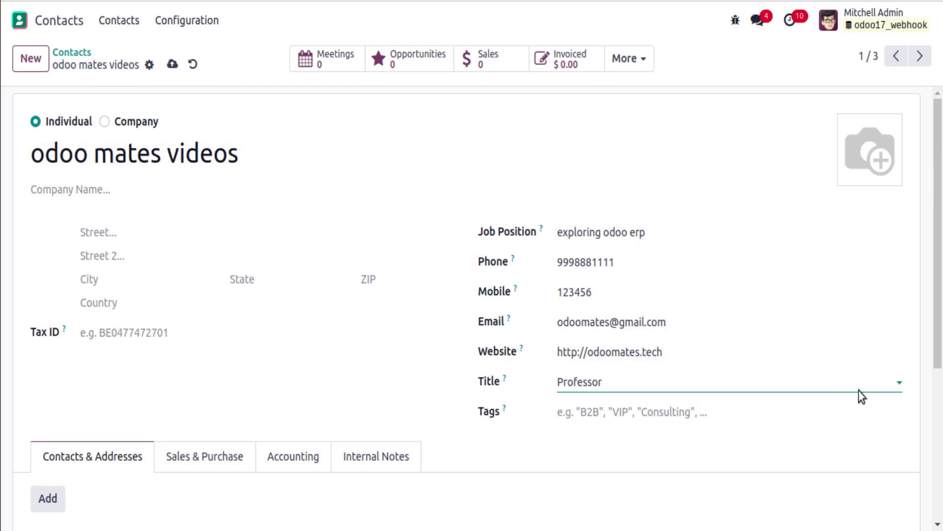
pyautogui.click(186, 20)
# Create a new contact title named "am my boss" in the Contact Titles list.
pyautogui.click(211, 79)
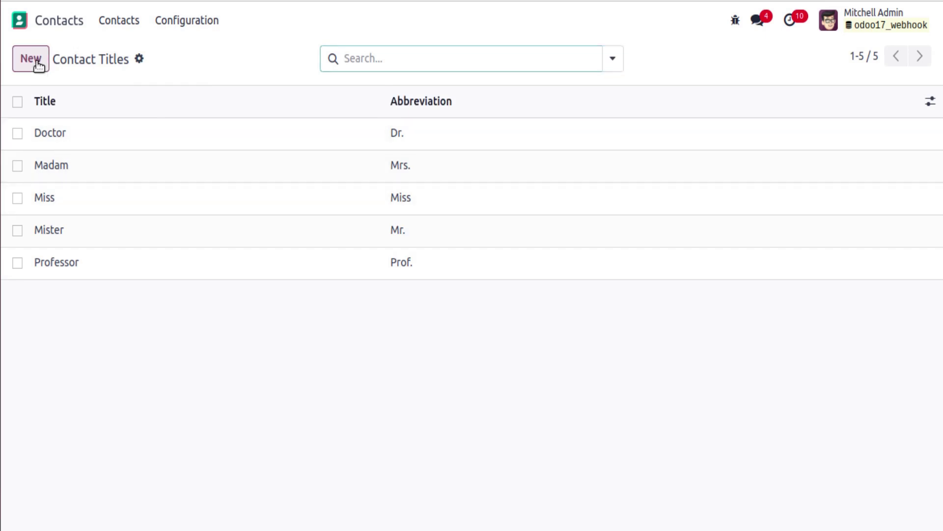
pyautogui.click(35, 61)
pyautogui.write('am')
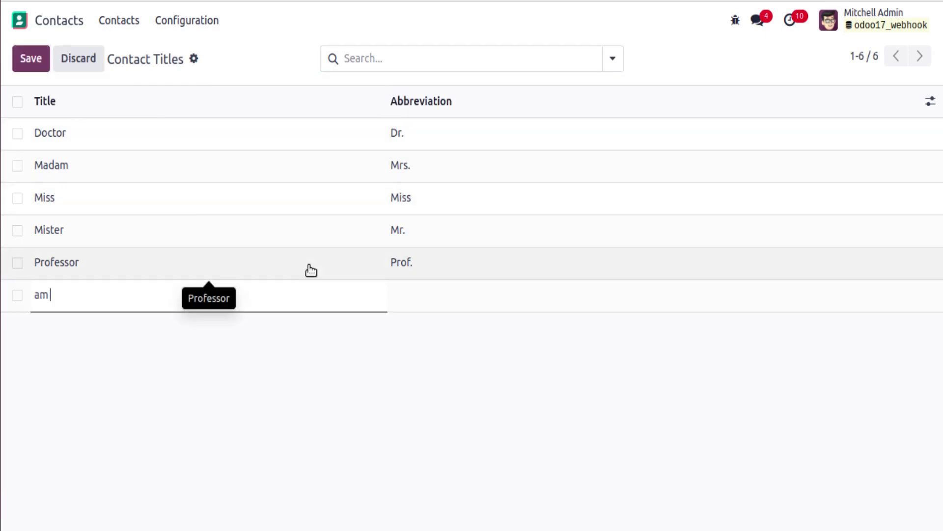
pyautogui.write(' my boss')
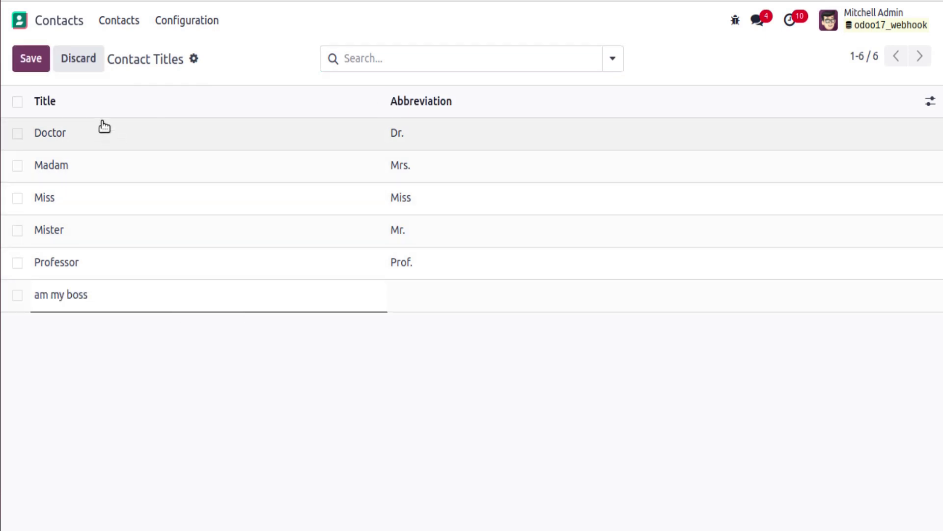
pyautogui.click(31, 58)
pyautogui.click(77, 297)
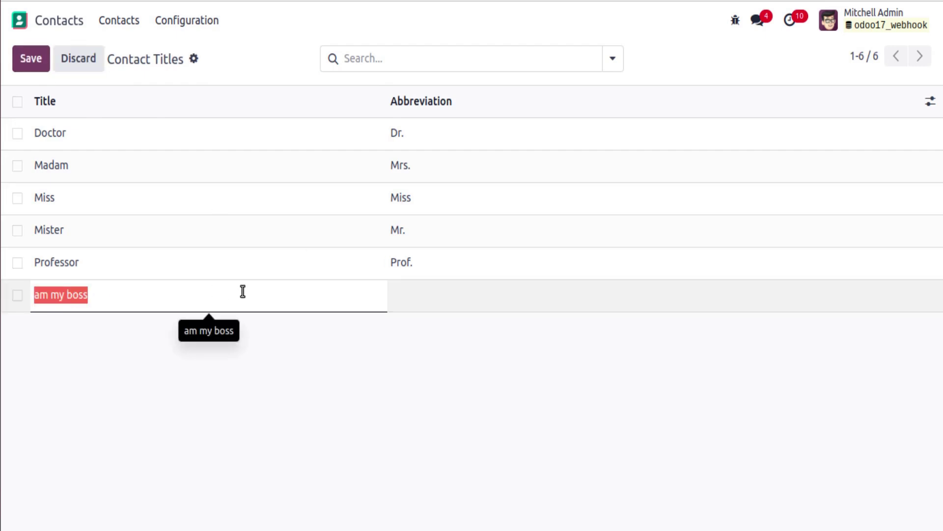
pyautogui.click(542, 312)
# Edit the Contact Titles list view to add an id field, then return to the list.
pyautogui.click(736, 21)
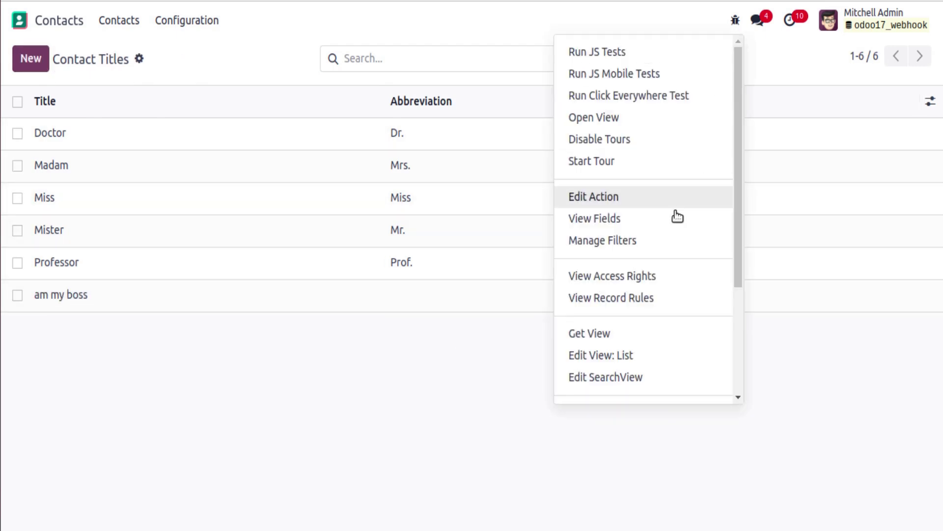
pyautogui.scroll(-5, 678, 215)
pyautogui.click(615, 193)
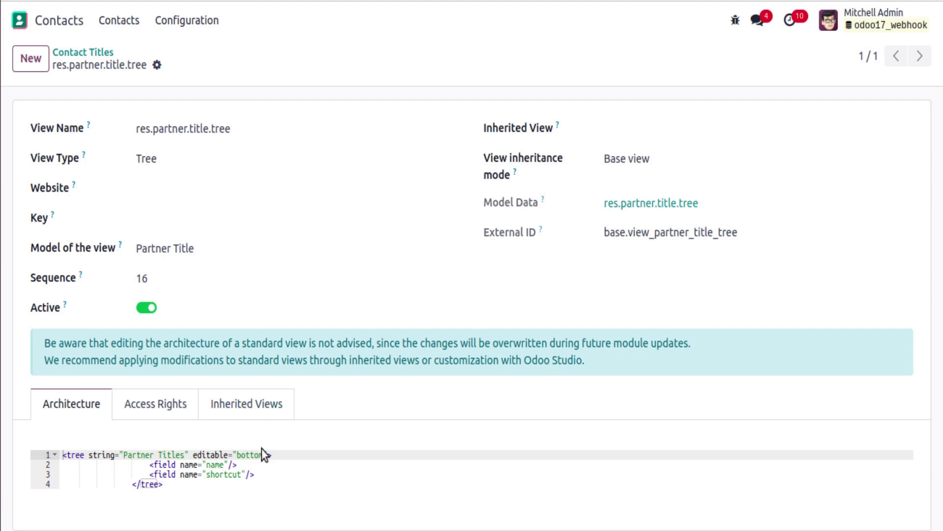
pyautogui.click(259, 474)
pyautogui.press('Return')
pyautogui.write('<field name="id"/>')
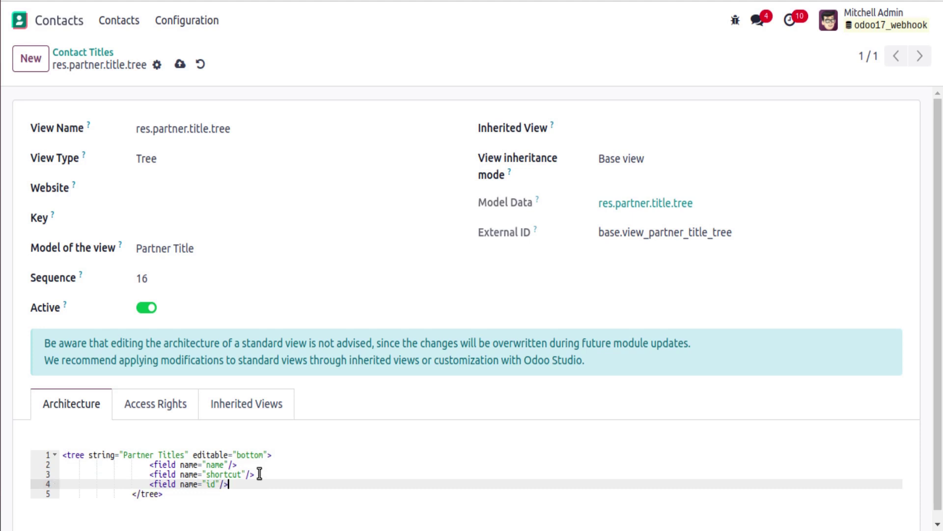
pyautogui.click(86, 53)
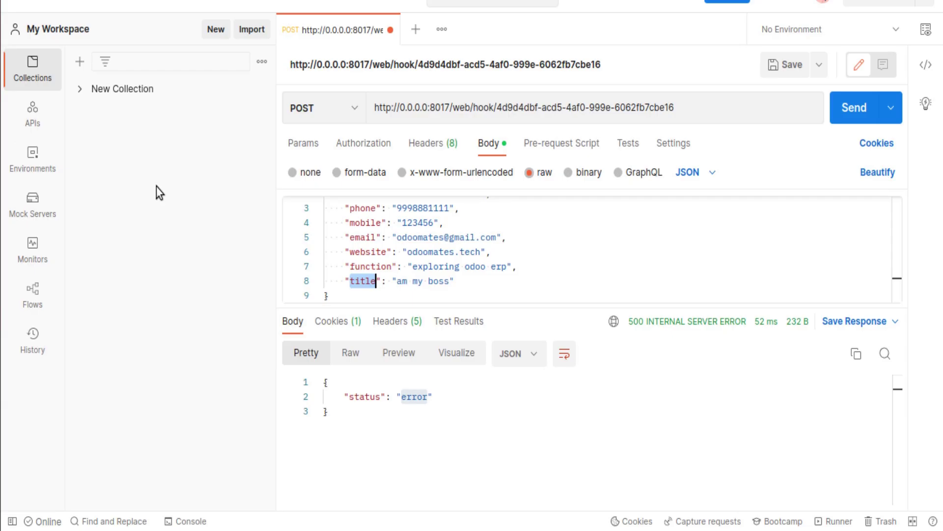
# Replace the title value "am my boss" with 6 and resend the webhook request.
pyautogui.moveTo(392, 281); pyautogui.dragTo(454, 282)
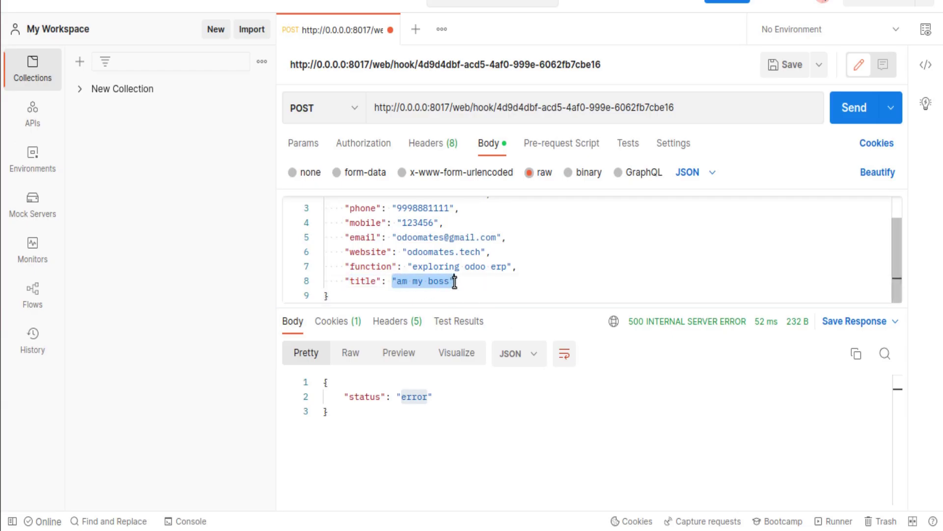
pyautogui.write('6')
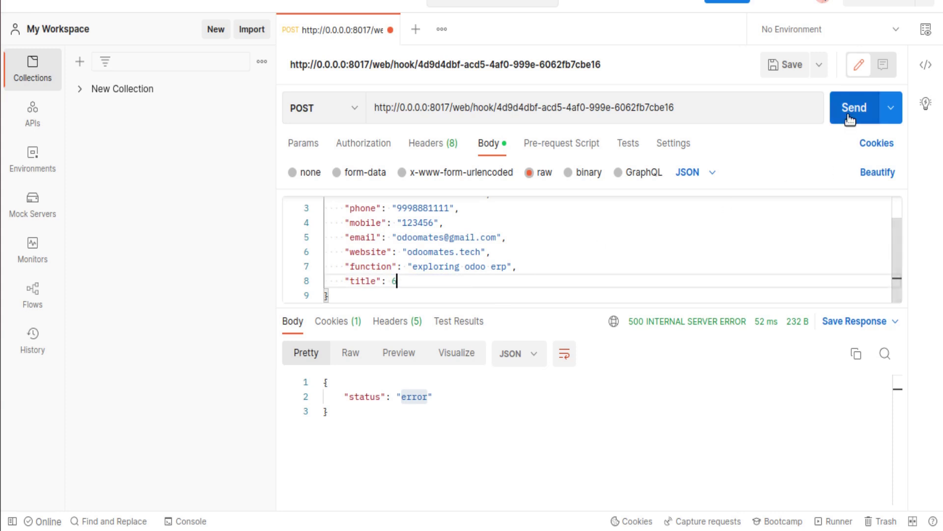
pyautogui.click(849, 108)
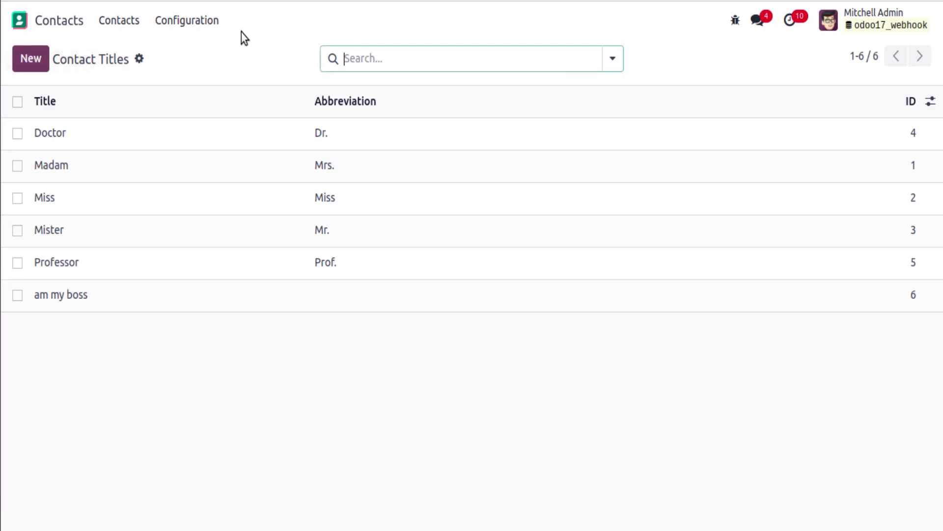
# Search Contacts for "odoo mates" and step through each matching contact.
pyautogui.click(125, 24)
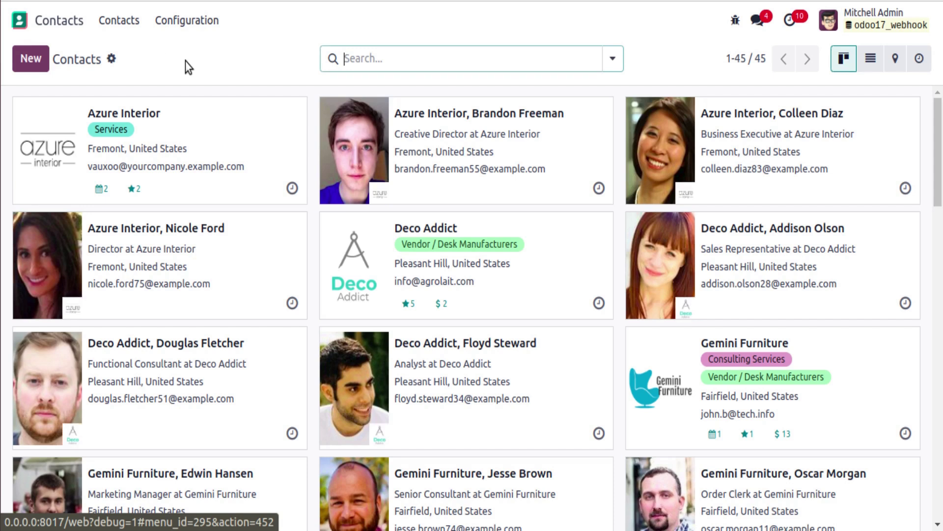
pyautogui.write('odoo mates')
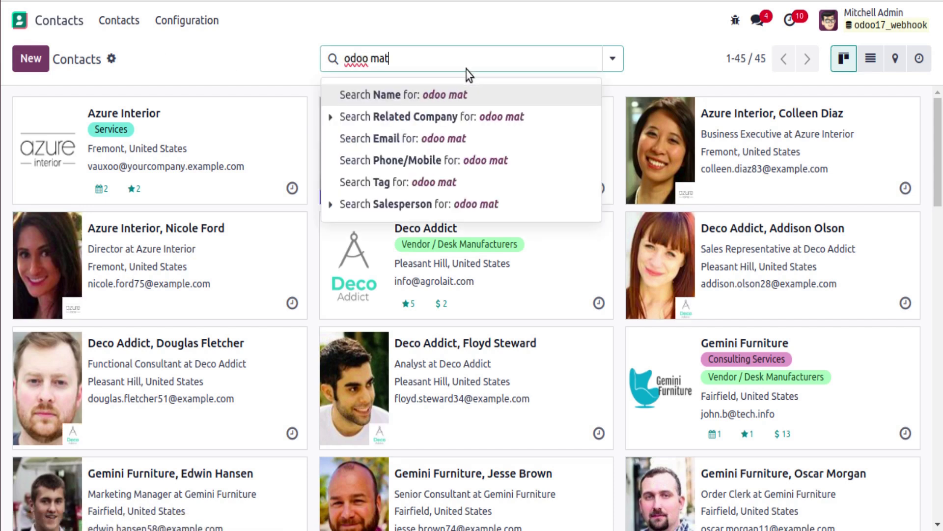
pyautogui.press('Return')
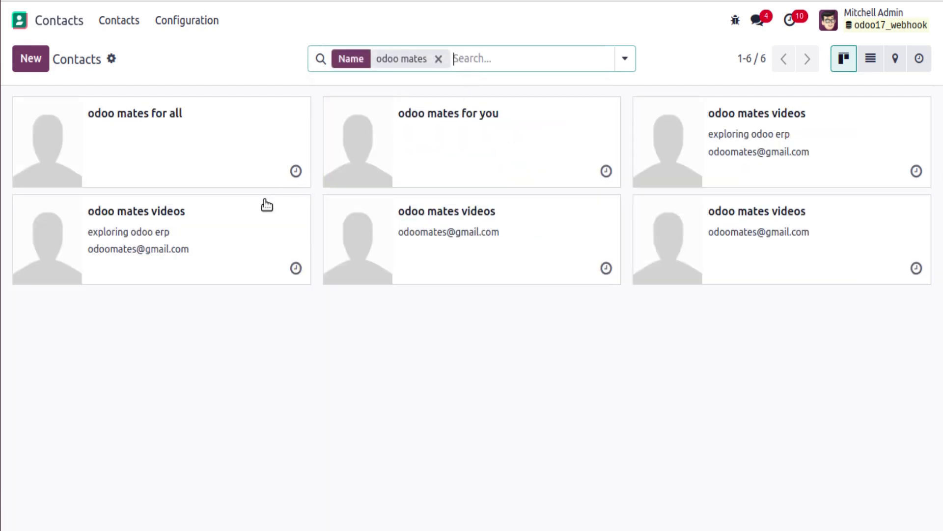
pyautogui.moveTo(224, 144); pyautogui.dragTo(232, 250)
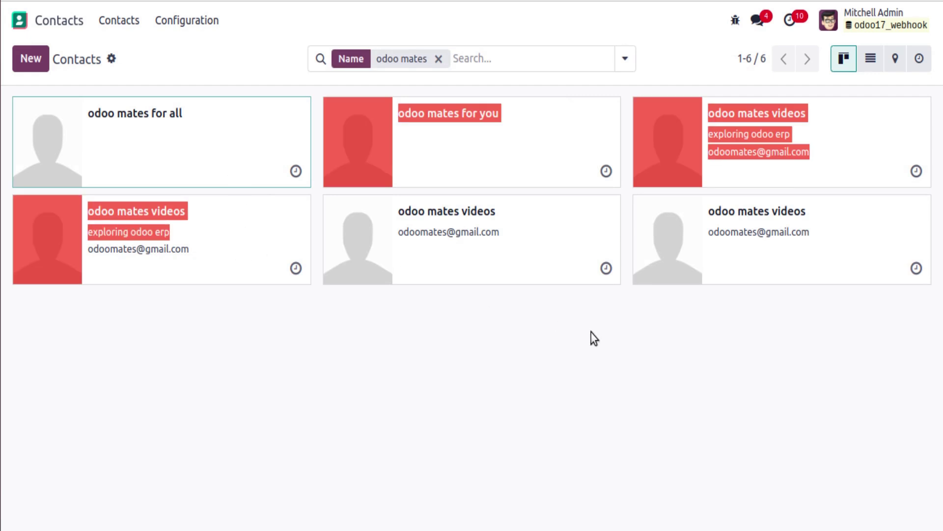
pyautogui.click(597, 320)
pyautogui.click(236, 241)
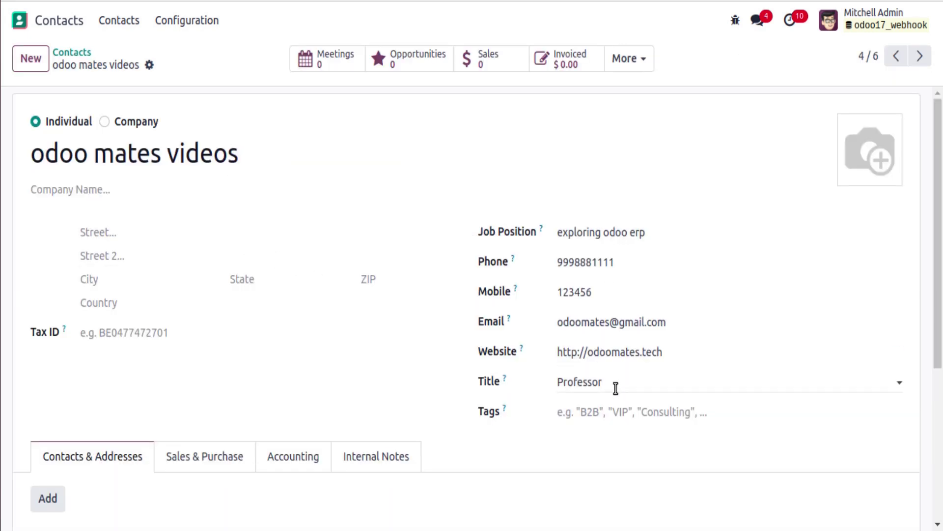
pyautogui.click(918, 56)
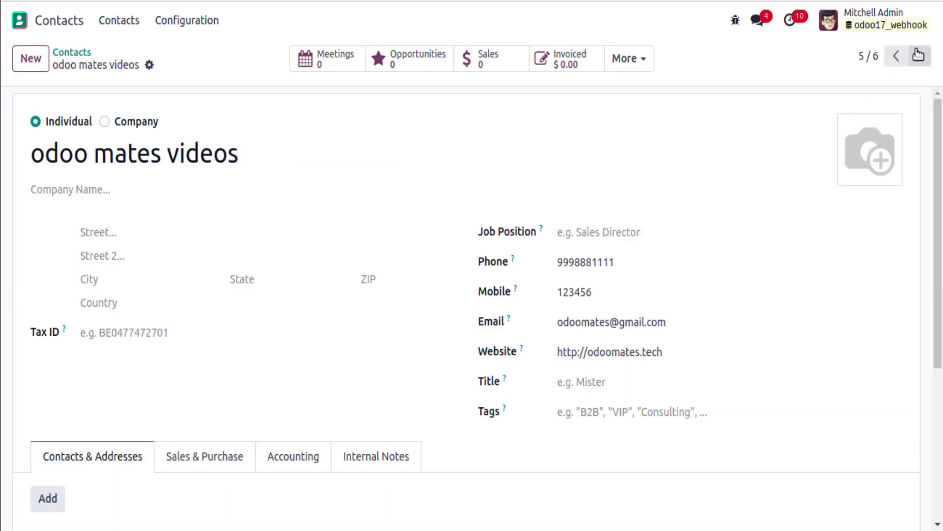
pyautogui.click(918, 56)
pyautogui.click(918, 56)
pyautogui.click(919, 56)
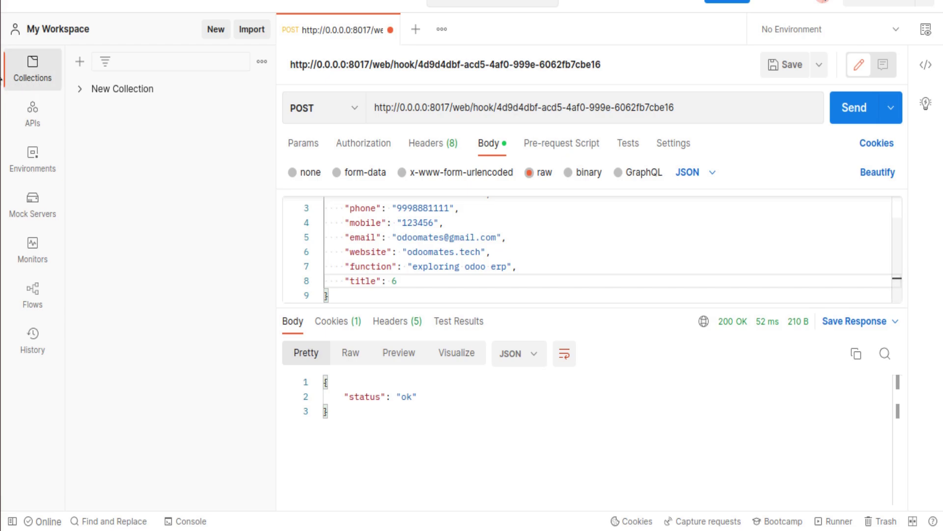
# Select and copy the entire JSON request body in Postman.
pyautogui.click(1, 74)
pyautogui.click(2, 111)
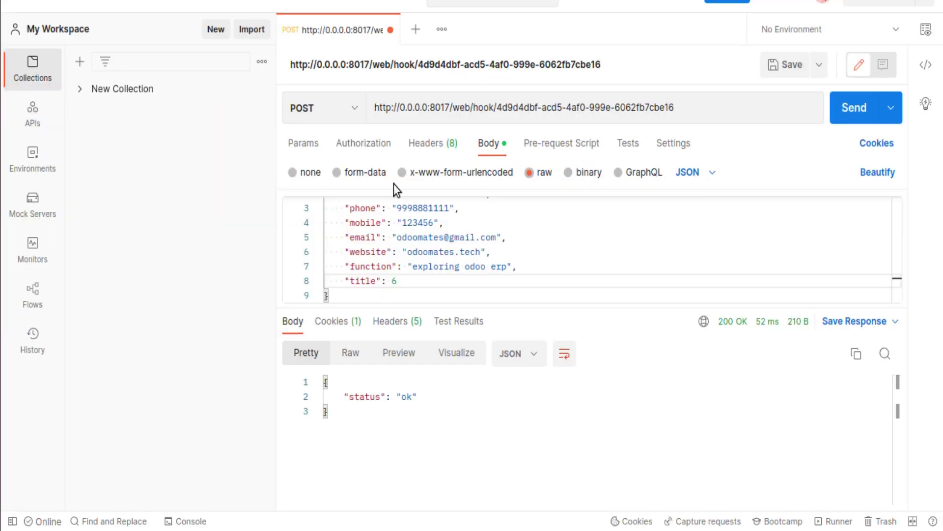
pyautogui.scroll(1, 541, 249)
pyautogui.moveTo(596, 306); pyautogui.dragTo(491, 408)
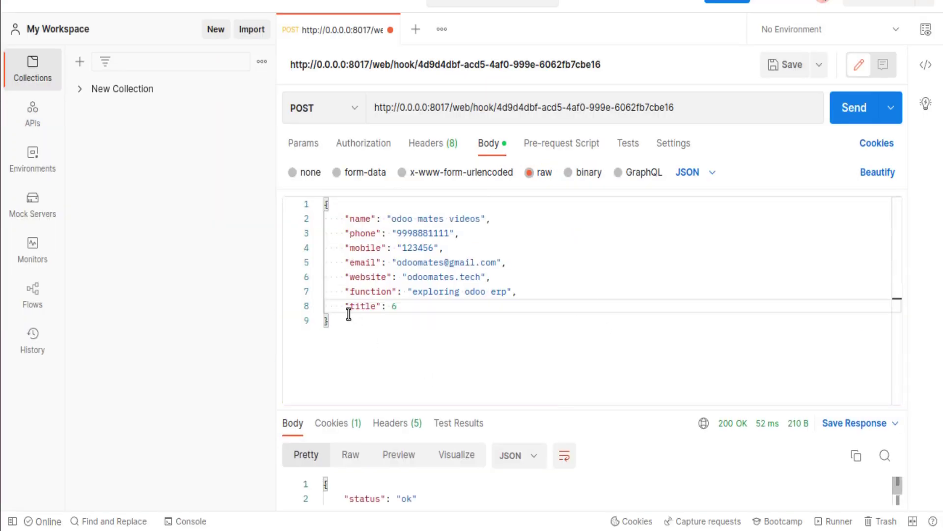
pyautogui.moveTo(333, 322); pyautogui.dragTo(312, 194)
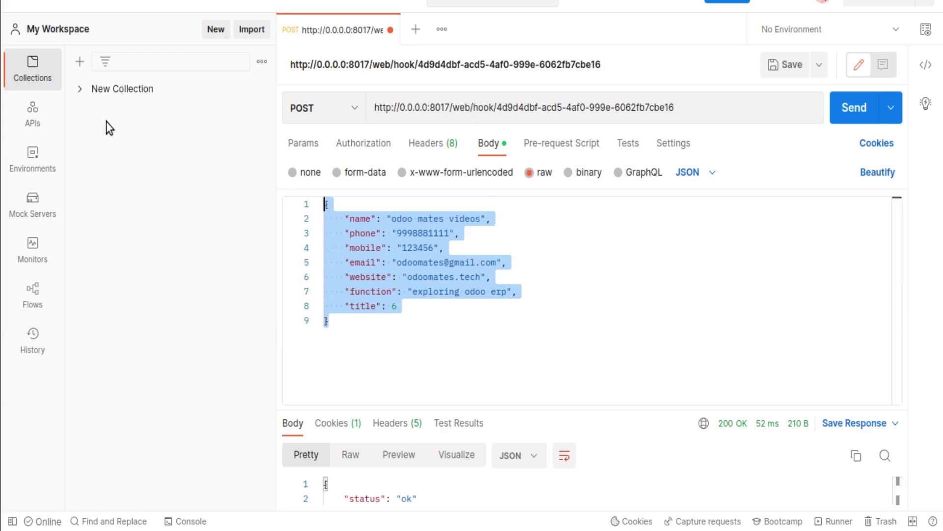
pyautogui.hotkey('alt', 'Tab')
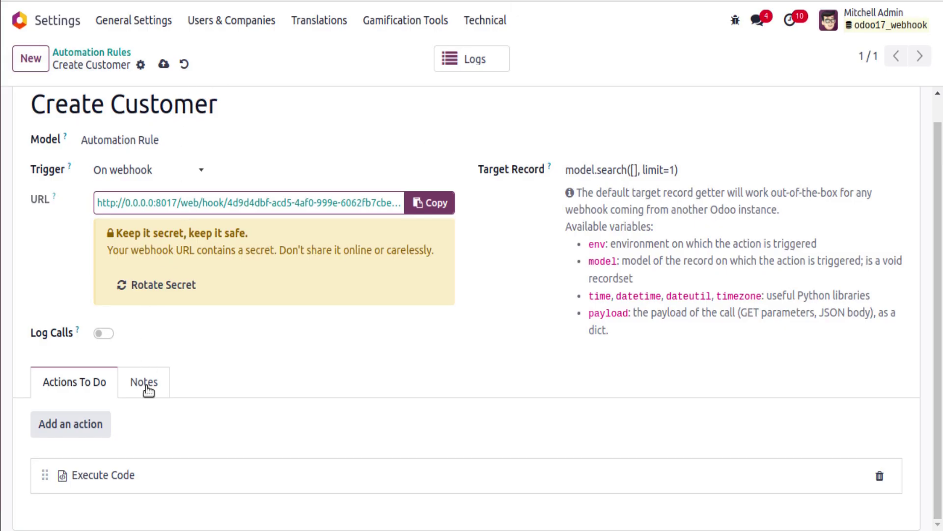
# Review the Create Customer rule's Execute Code action, then close its details.
pyautogui.click(152, 473)
pyautogui.scroll(-3, 241, 379)
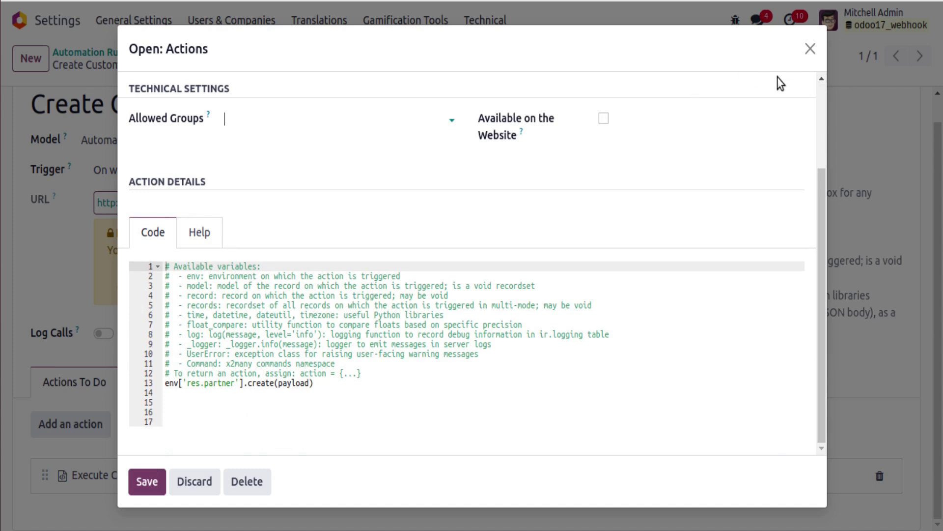
pyautogui.click(810, 49)
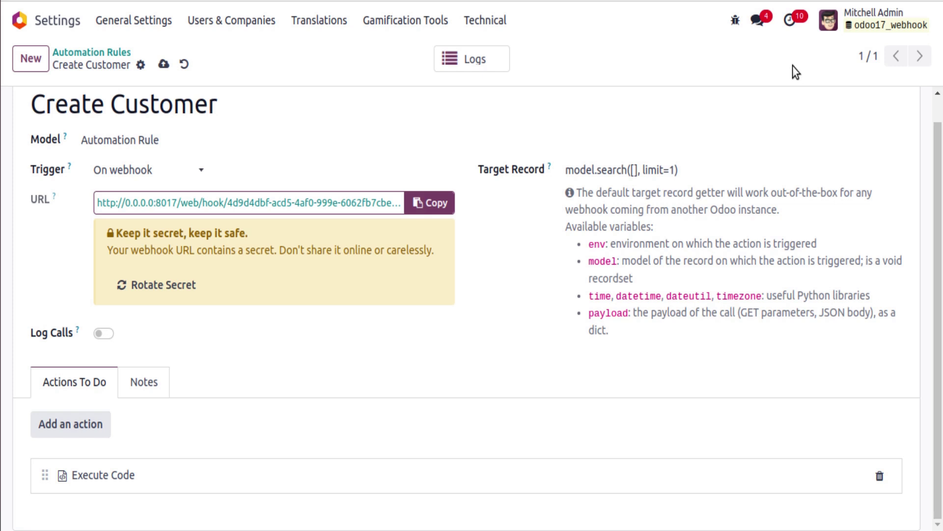